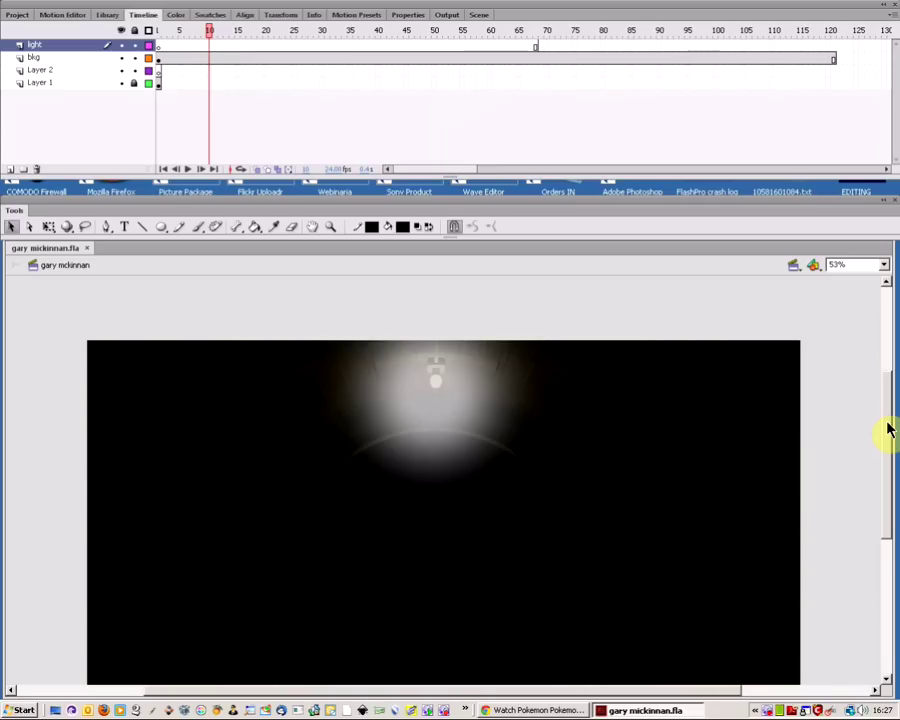
# Lock Layer 2 and bkg, then draw a black oval over the glow on the light layer.
pyautogui.moveTo(888, 428); pyautogui.dragTo(891, 432)
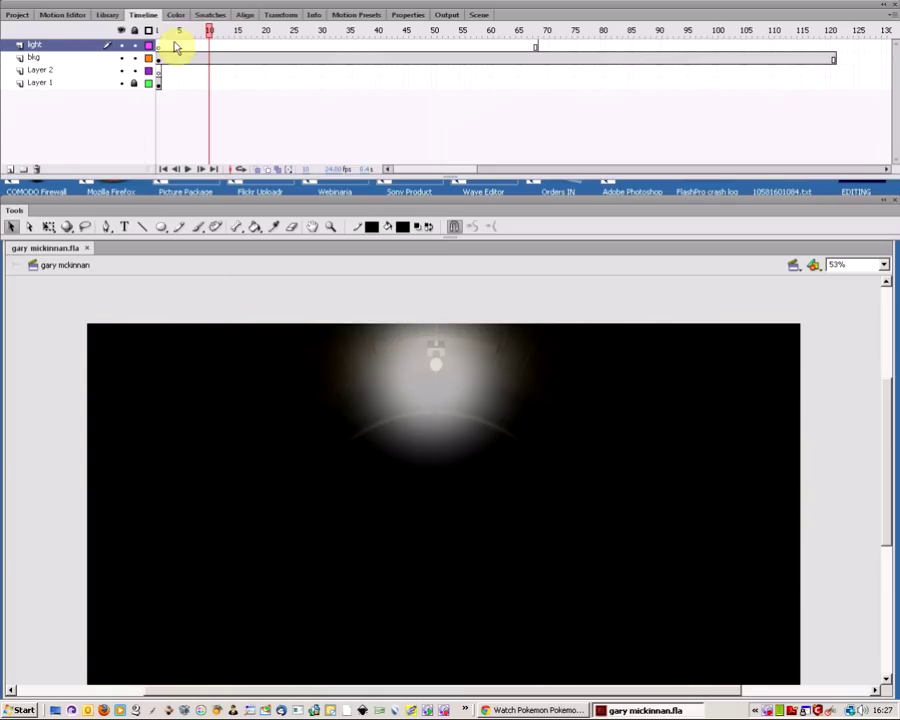
pyautogui.click(161, 230)
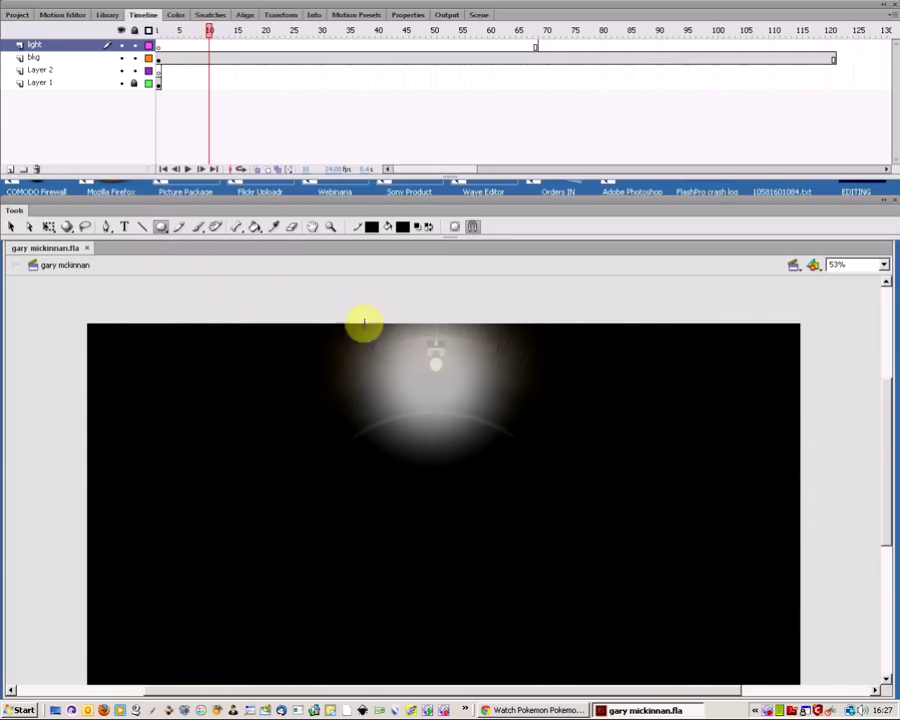
pyautogui.click(134, 70)
pyautogui.click(134, 57)
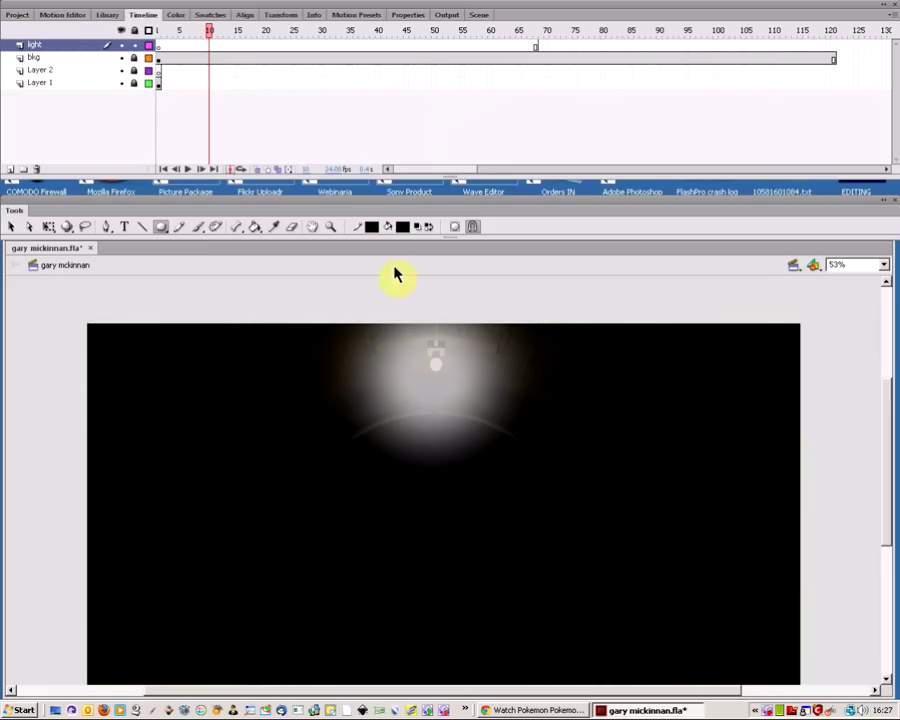
pyautogui.moveTo(358, 311); pyautogui.dragTo(526, 460)
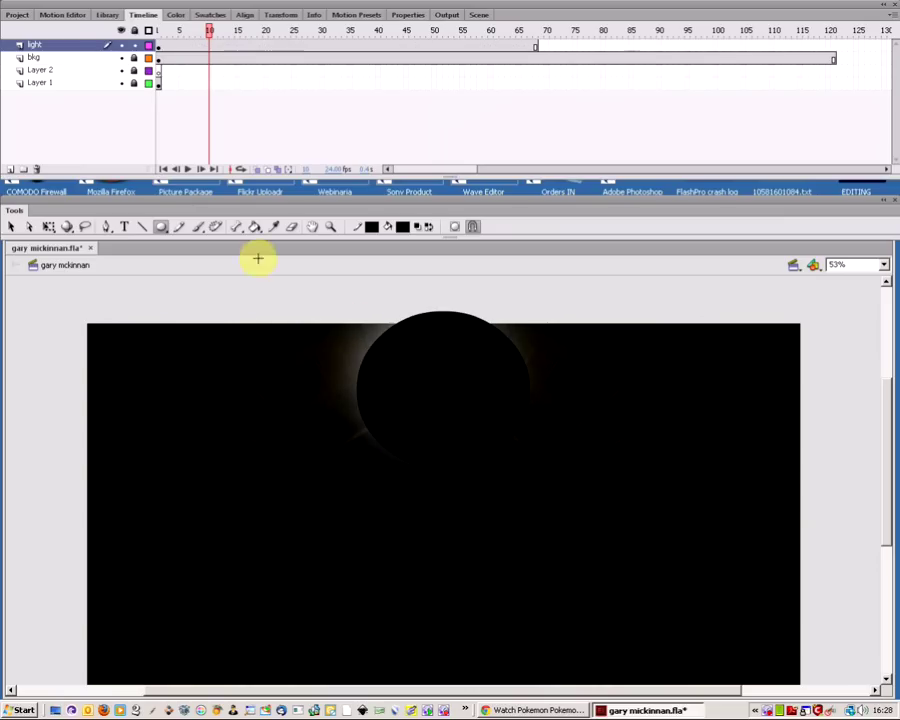
pyautogui.hotkey('ctrl', 'z')
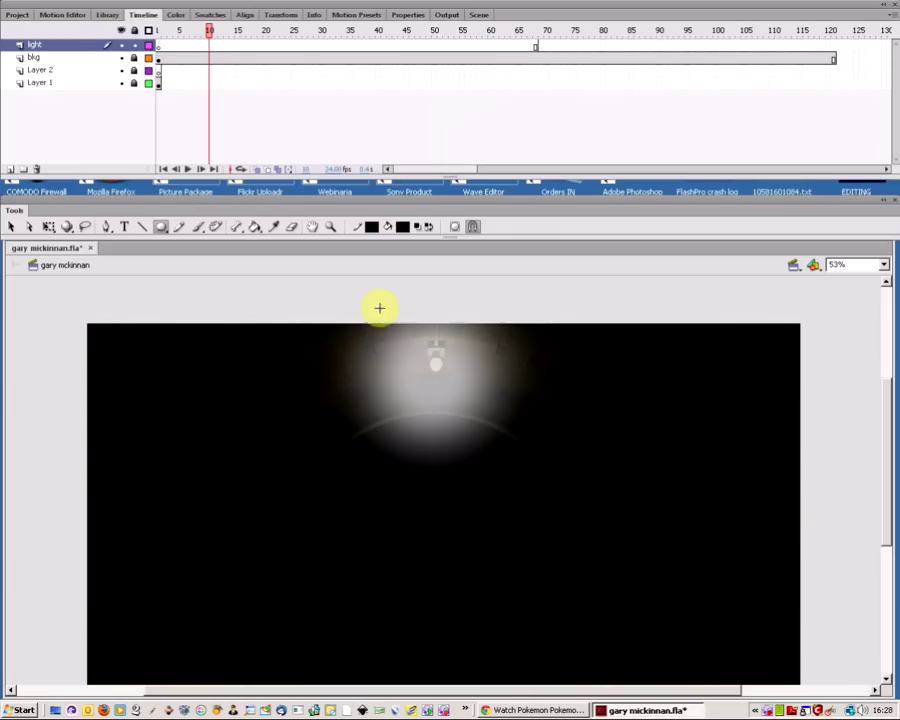
pyautogui.moveTo(329, 285); pyautogui.dragTo(546, 480)
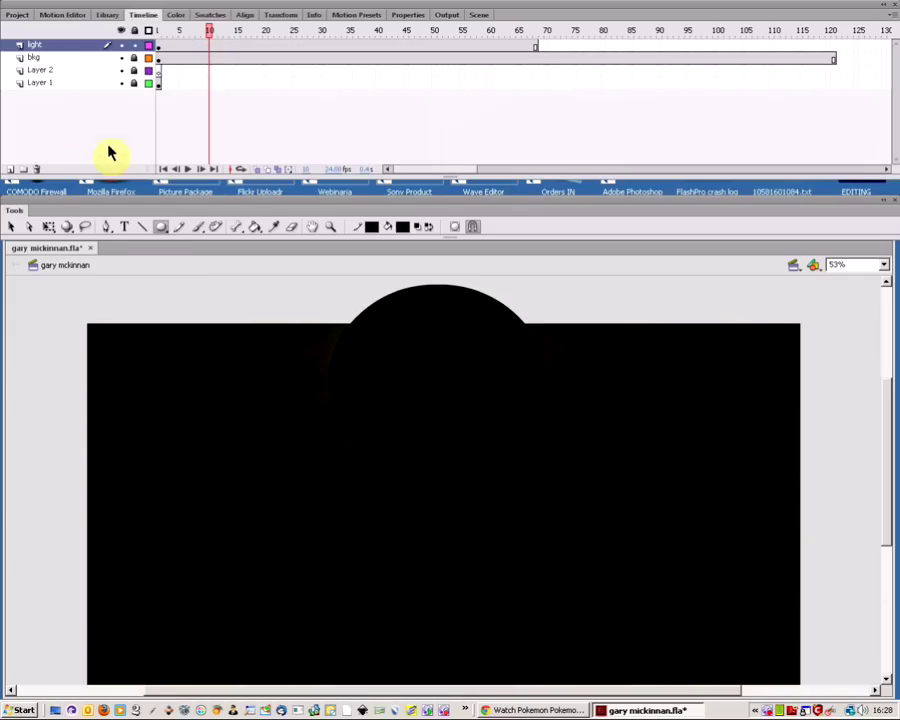
# Reposition the black oval so it sits squarely over the bulb's glow.
pyautogui.click(10, 227)
pyautogui.click(454, 353)
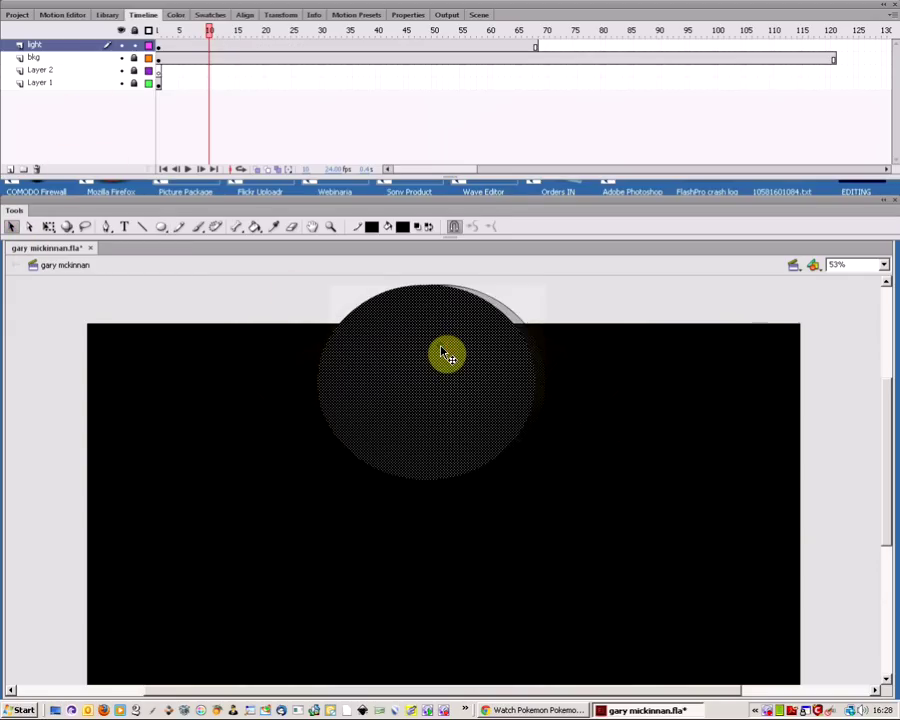
pyautogui.click(512, 318)
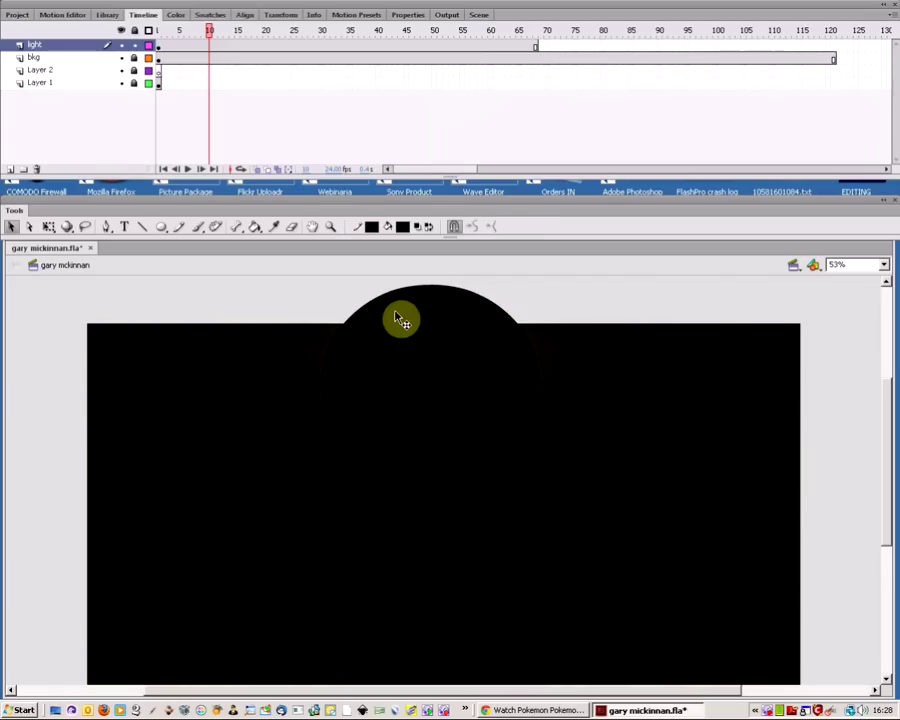
pyautogui.moveTo(390, 312); pyautogui.dragTo(471, 327)
pyautogui.click(337, 349)
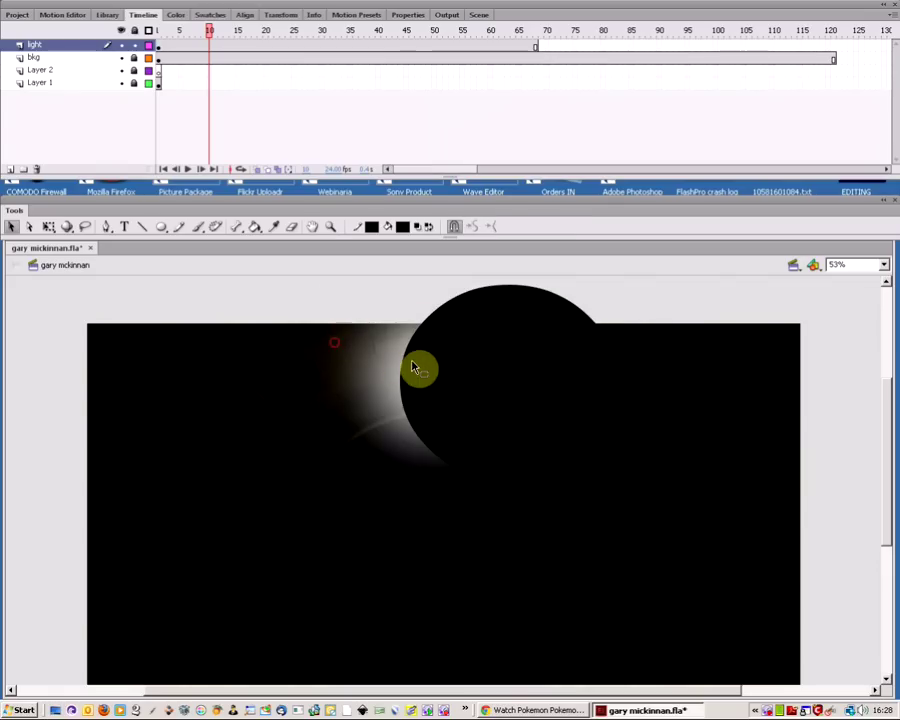
pyautogui.click(405, 362)
pyautogui.click(376, 306)
pyautogui.click(468, 335)
pyautogui.moveTo(536, 348); pyautogui.dragTo(462, 350)
pyautogui.click(548, 300)
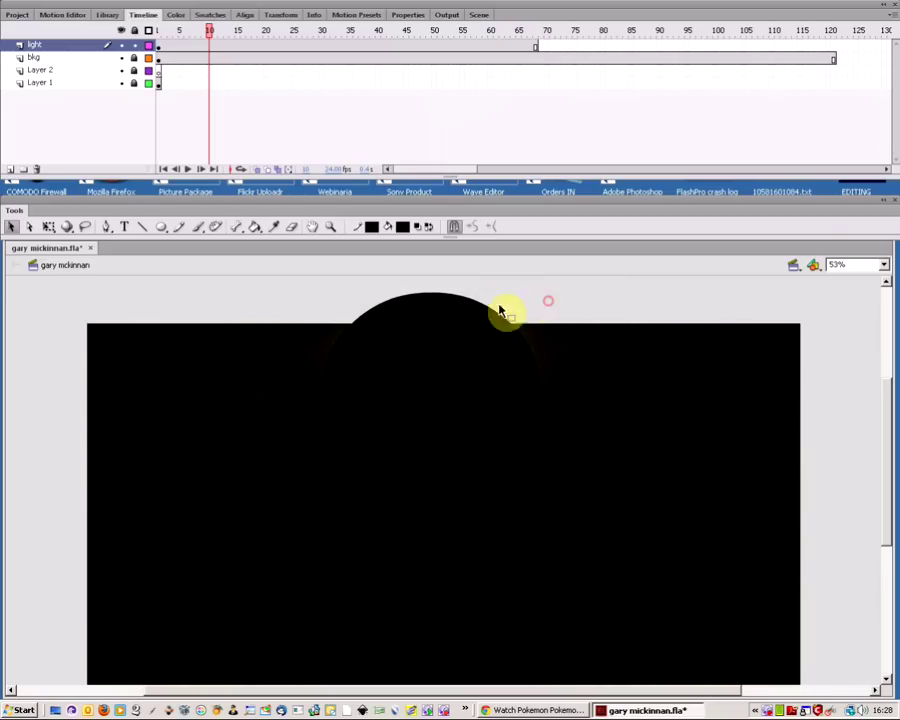
# Convert the black oval into a Graphic symbol named 'light shape'.
pyautogui.click(405, 348)
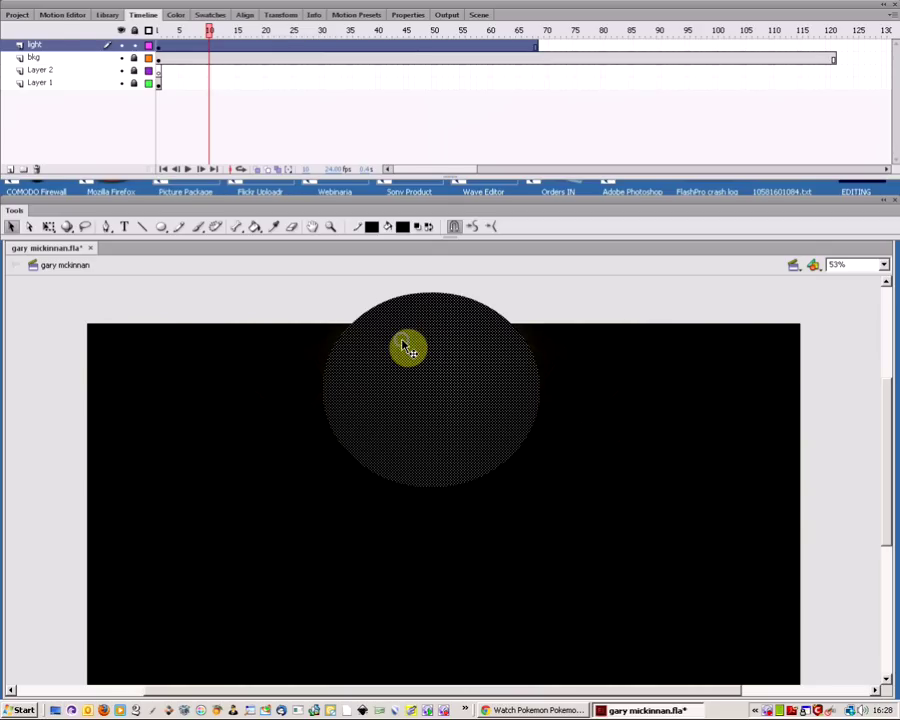
pyautogui.rightClick(402, 342)
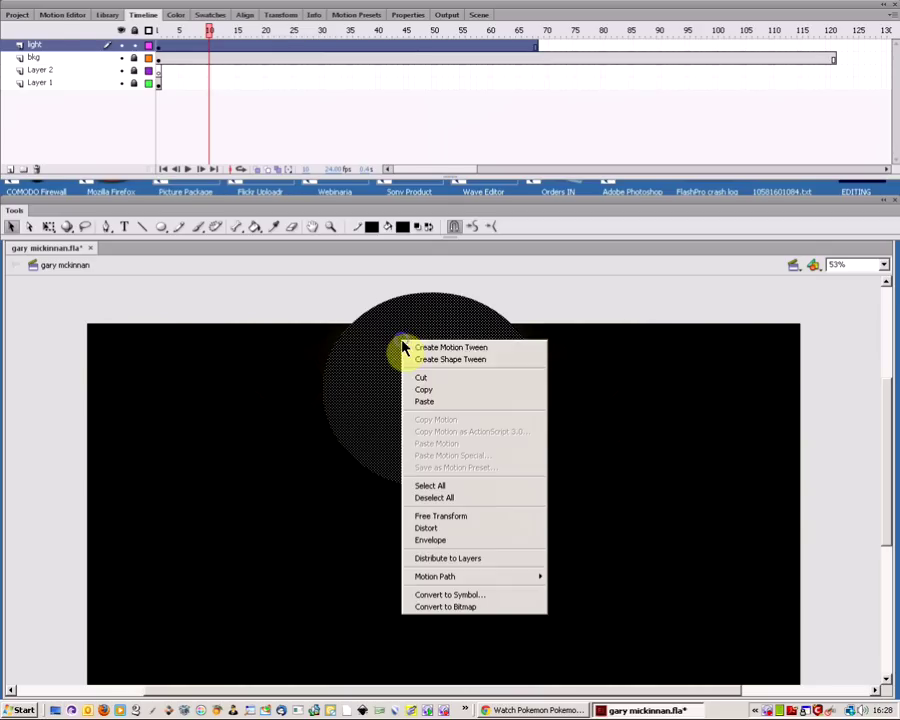
pyautogui.click(448, 595)
pyautogui.write('light shape')
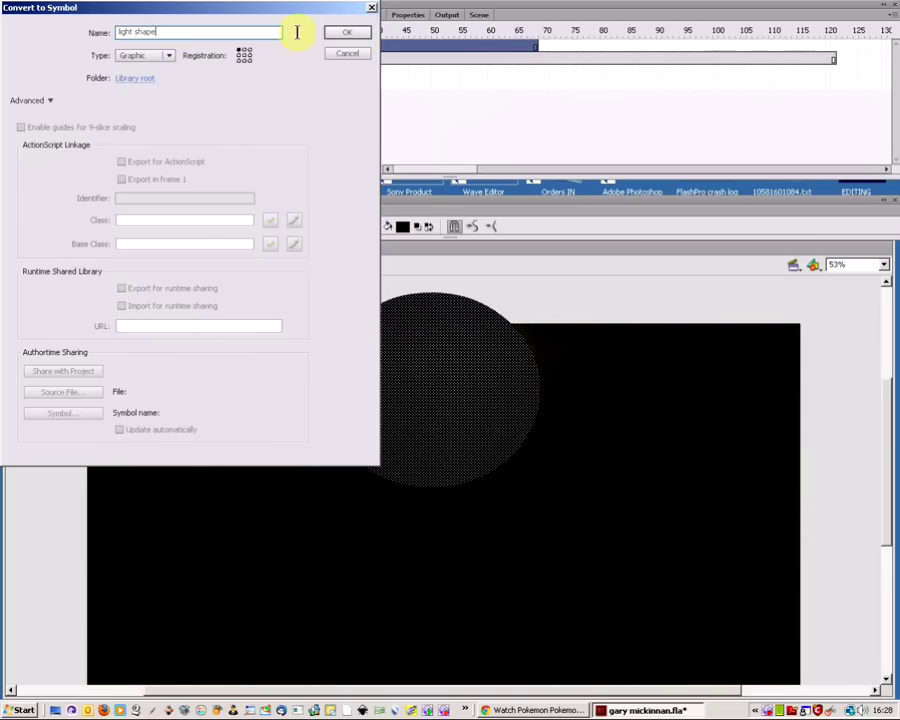
pyautogui.click(346, 36)
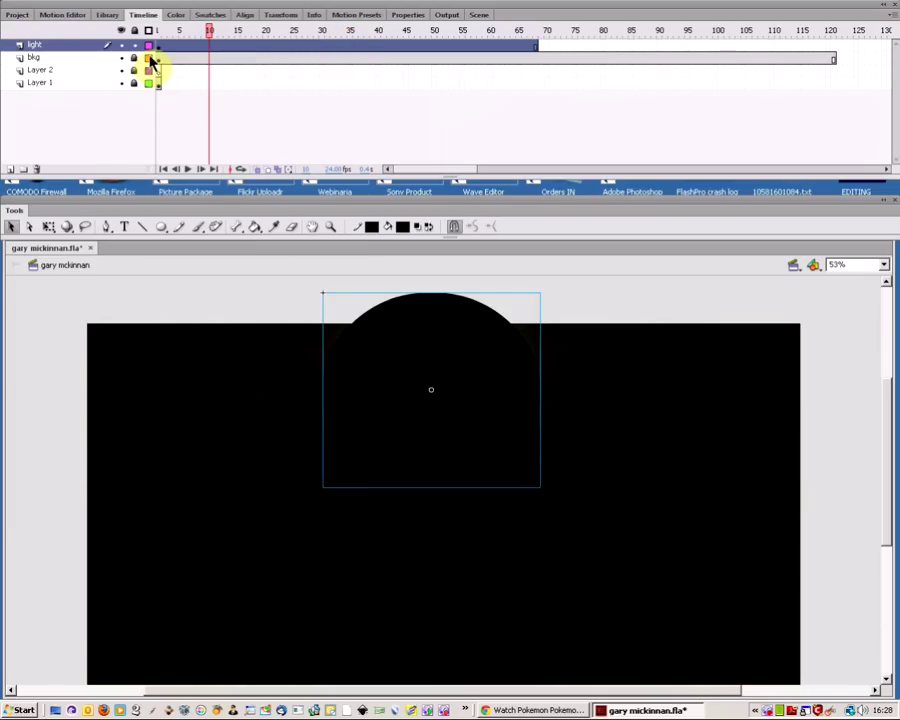
# Enter the light shape symbol and extend its layer out to frame 25.
pyautogui.doubleClick(434, 377)
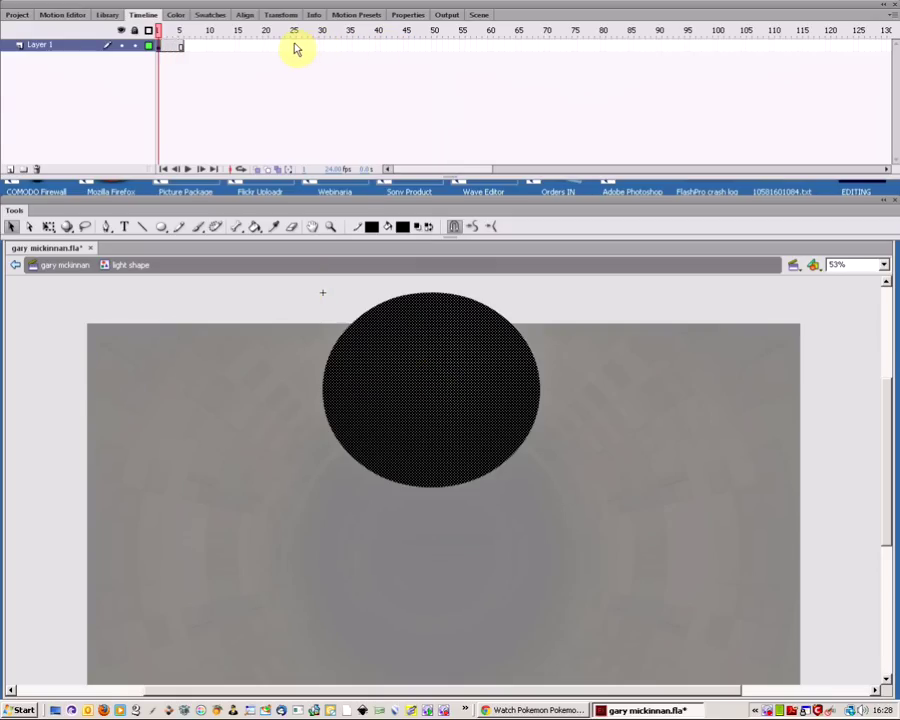
pyautogui.press('F5')
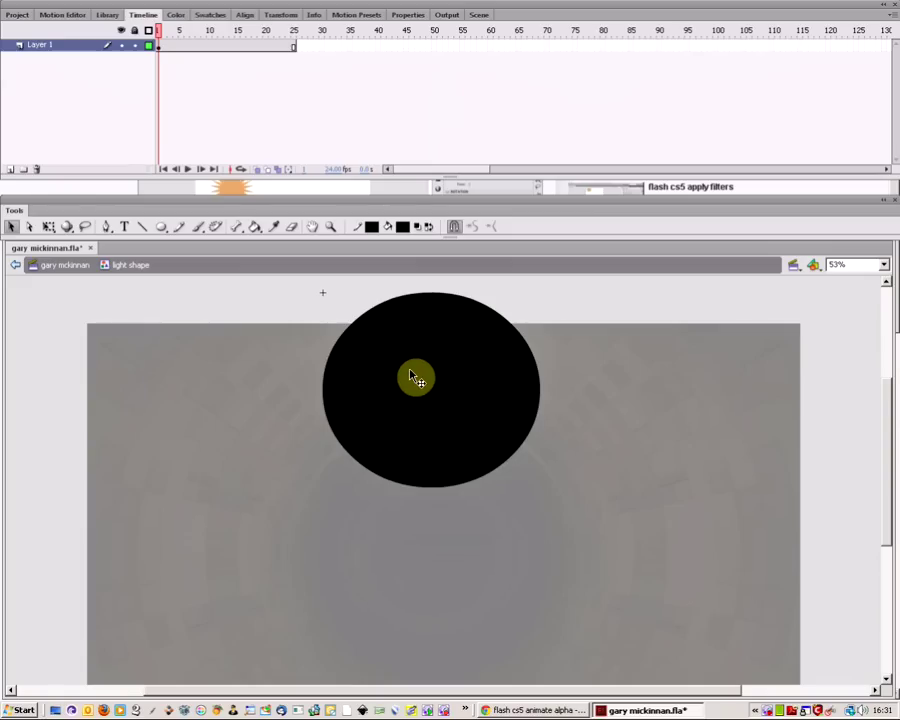
# Add a motion tween to the circle, accepting its conversion to a symbol, and go to frame 15.
pyautogui.click(437, 355)
pyautogui.rightClick(438, 354)
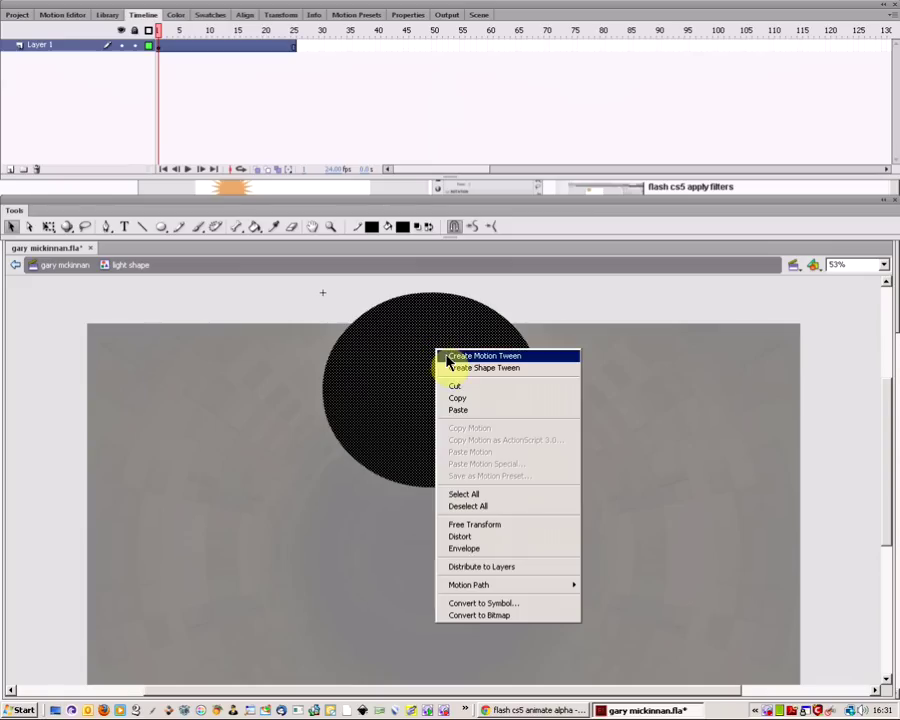
pyautogui.click(470, 357)
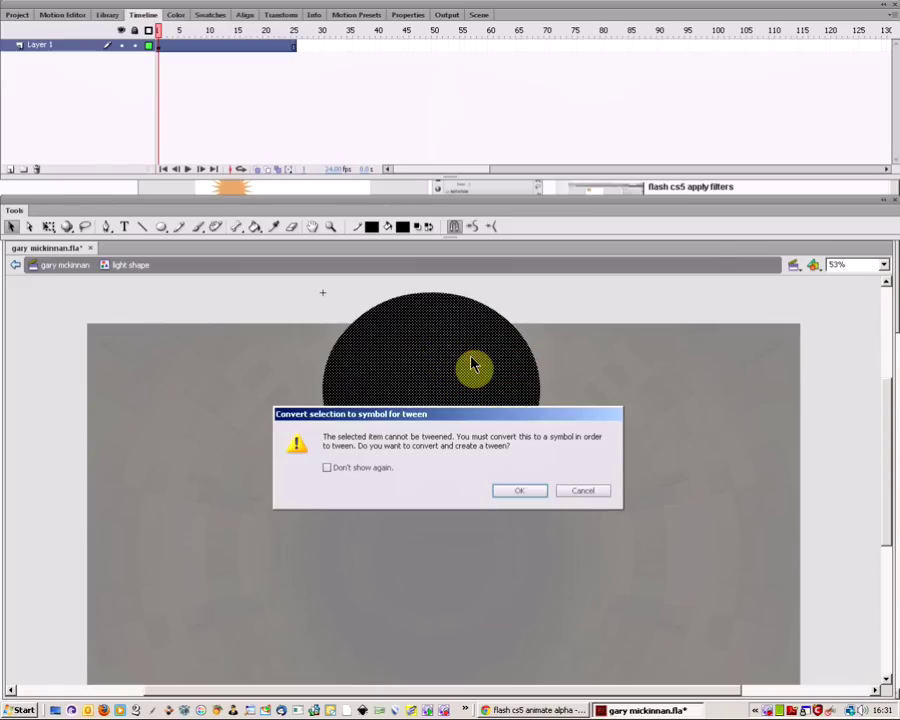
pyautogui.click(520, 491)
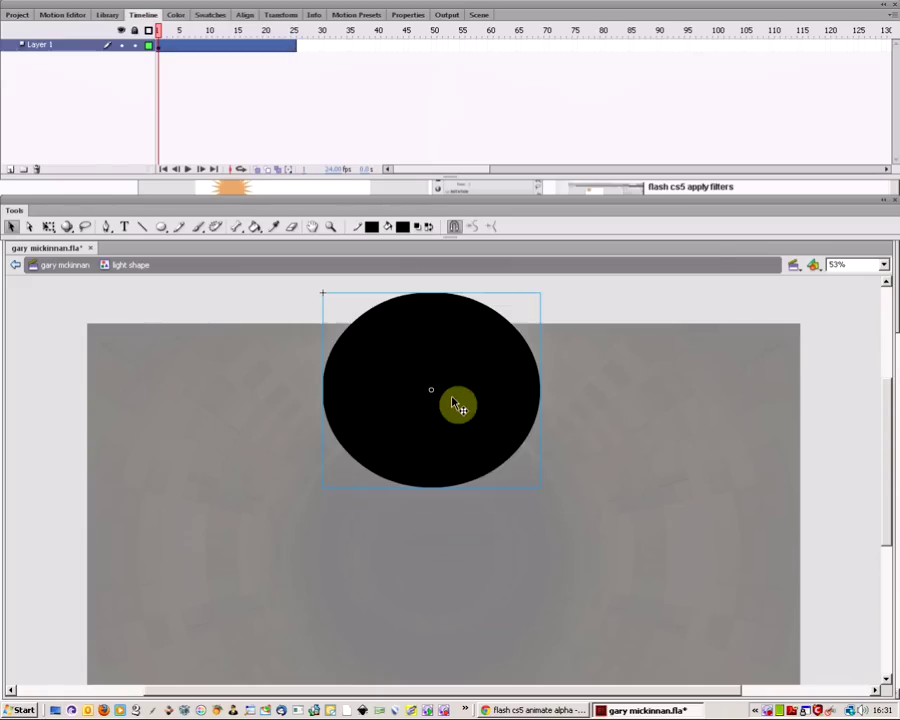
pyautogui.click(238, 50)
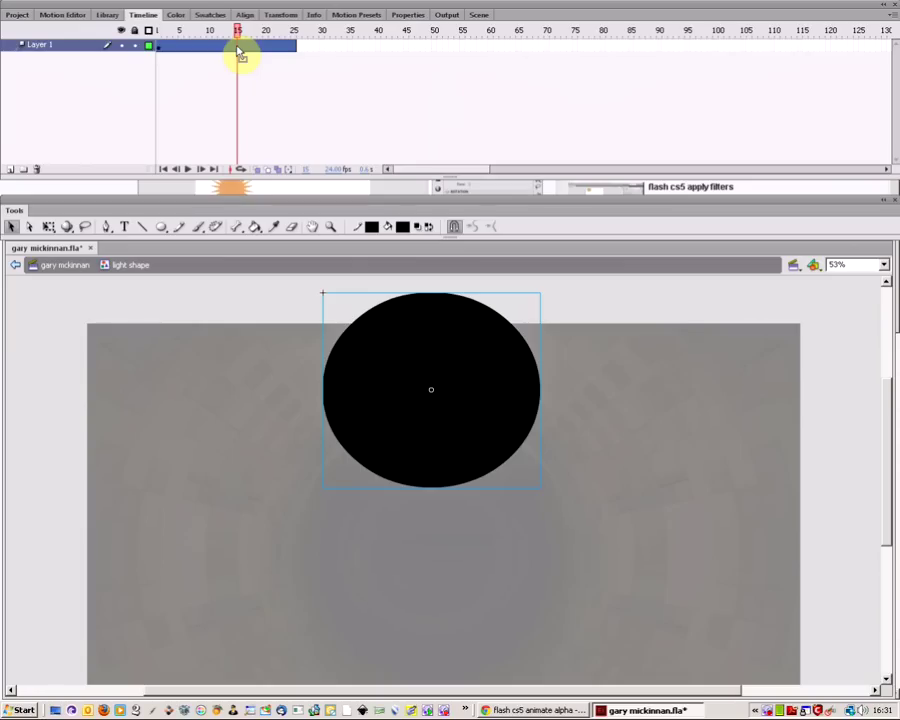
# Insert an all-properties keyframe at frame 15 and show the circle's instance properties down to Color Effect.
pyautogui.click(235, 47)
pyautogui.click(239, 50)
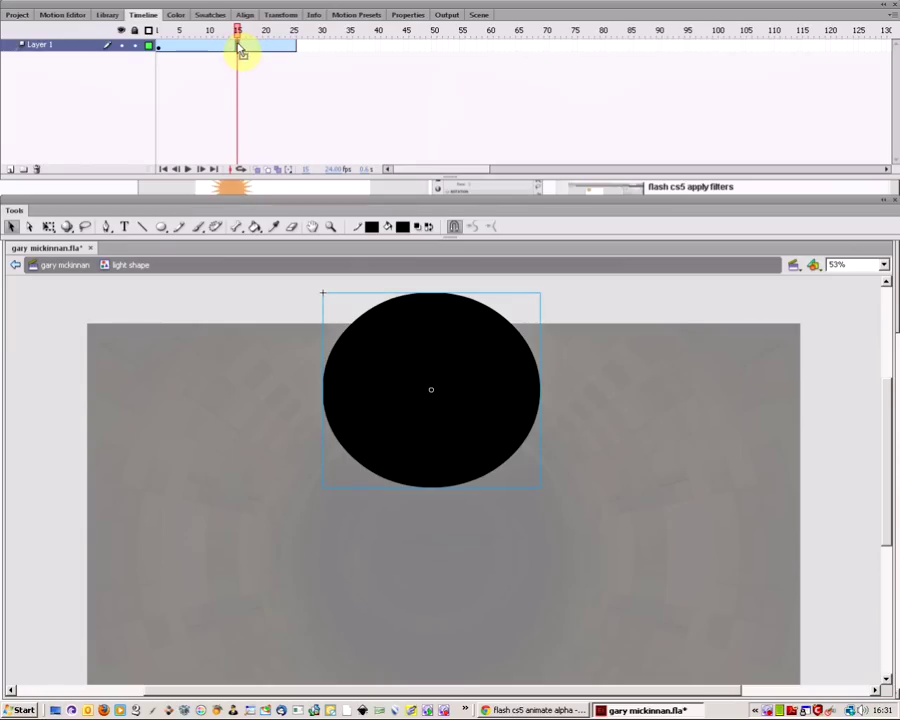
pyautogui.rightClick(239, 48)
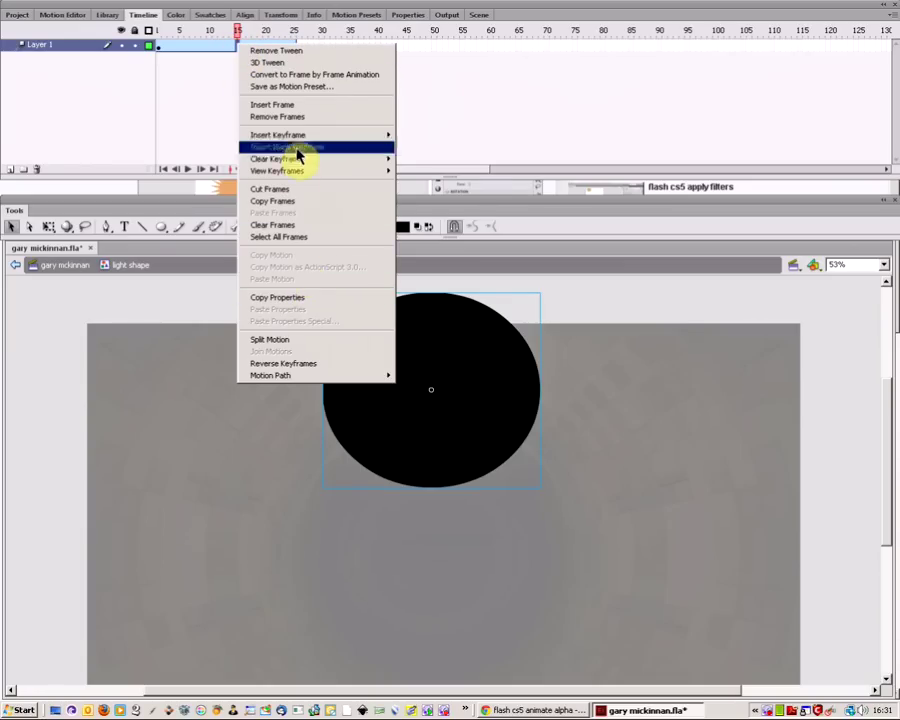
pyautogui.moveTo(302, 140)
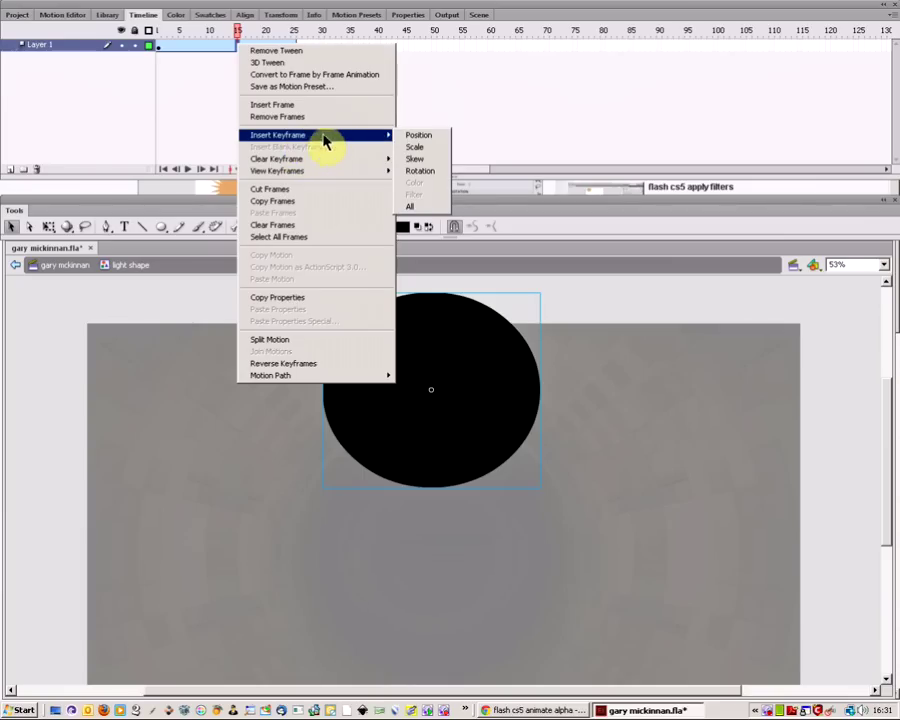
pyautogui.click(418, 207)
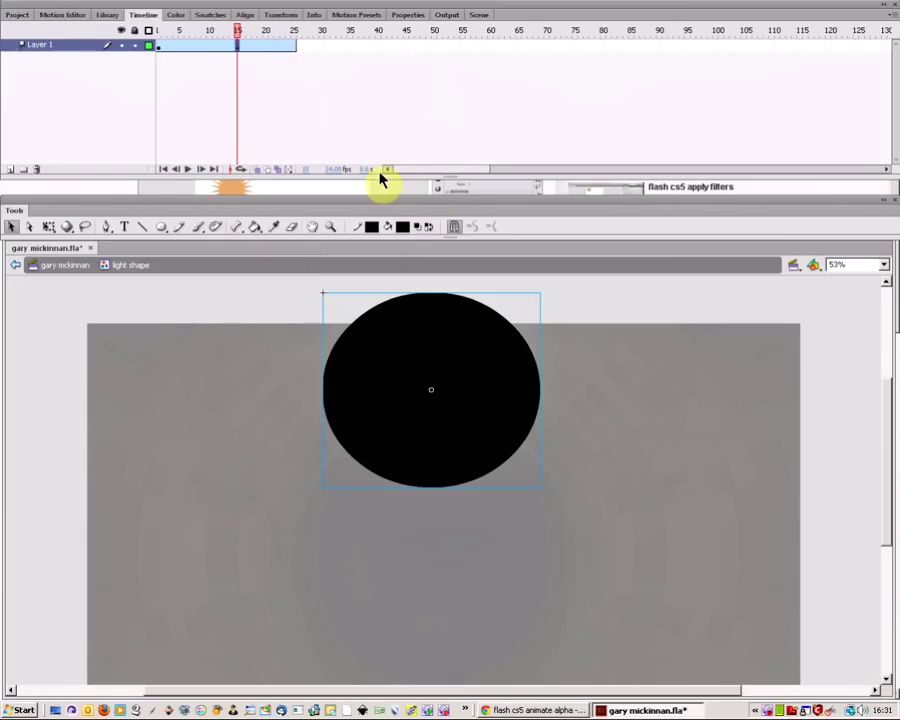
pyautogui.click(433, 369)
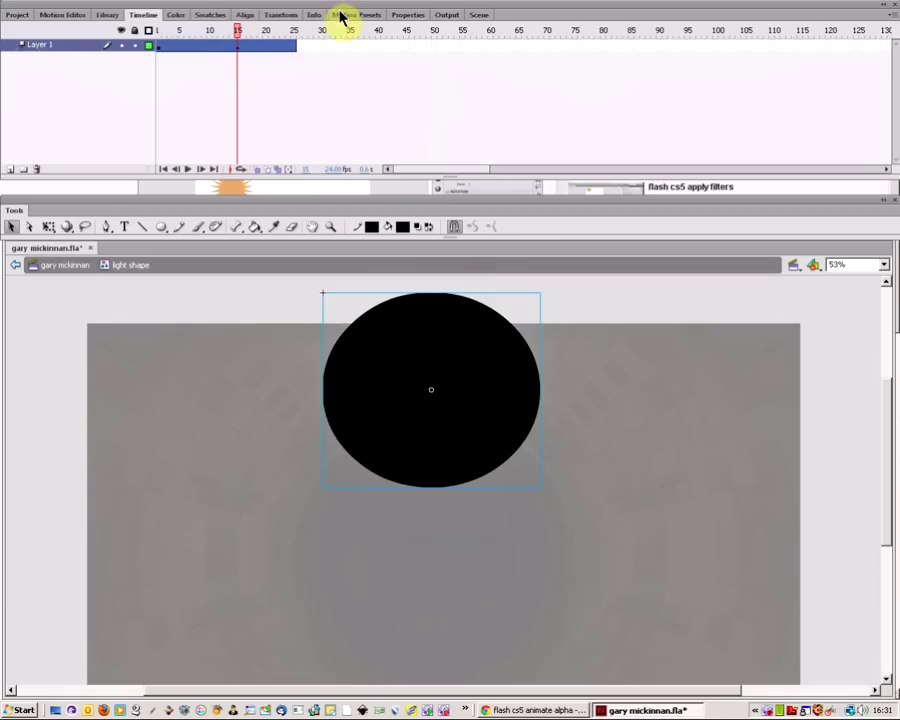
pyautogui.click(402, 16)
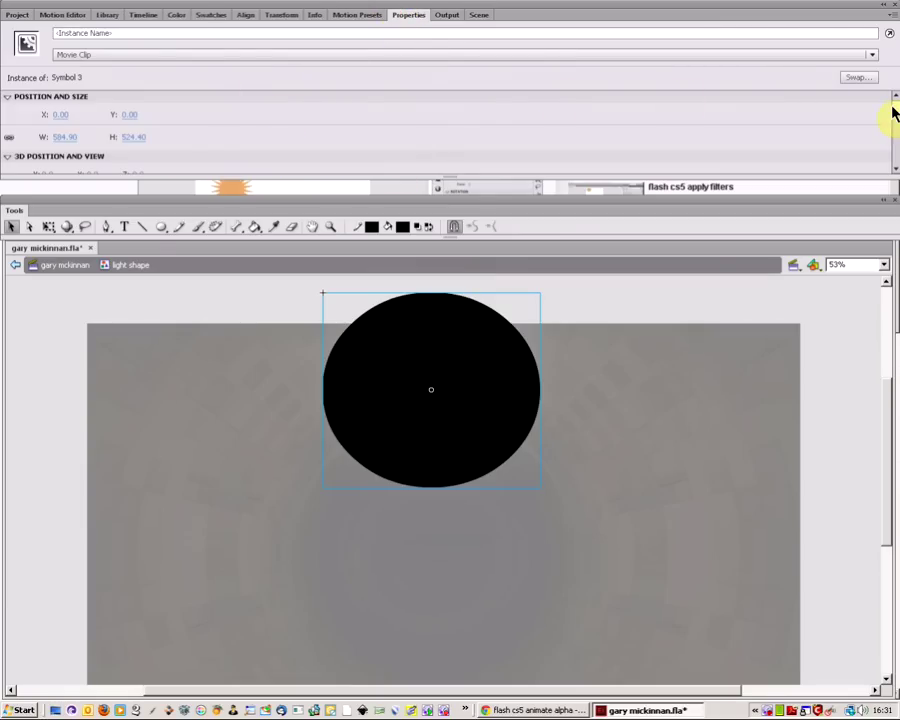
pyautogui.moveTo(895, 108); pyautogui.dragTo(803, 141)
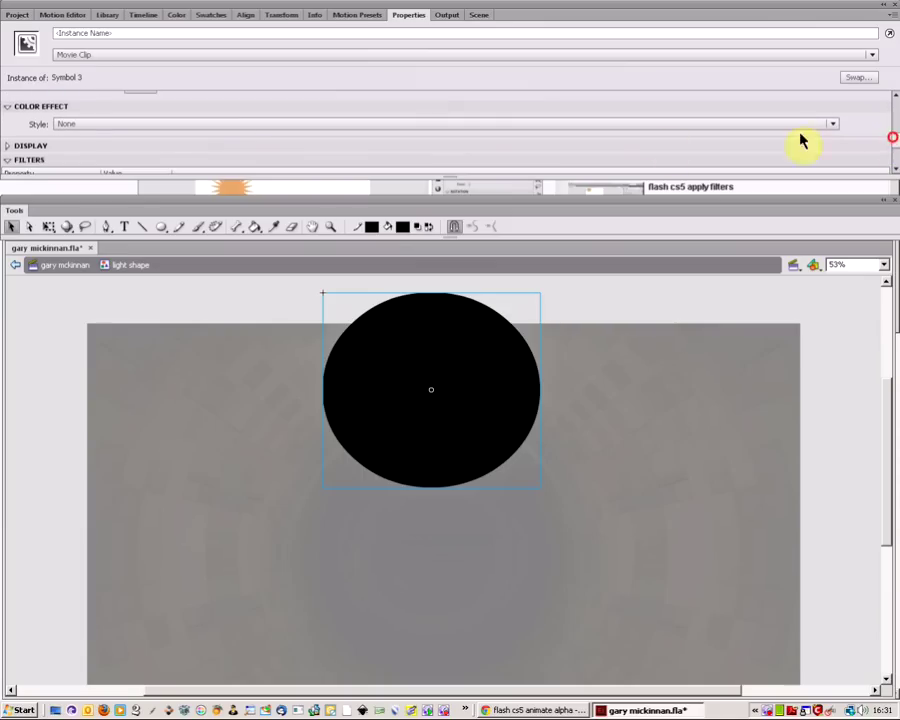
# Set the circle's Color Effect style to Alpha at about 71%.
pyautogui.click(82, 124)
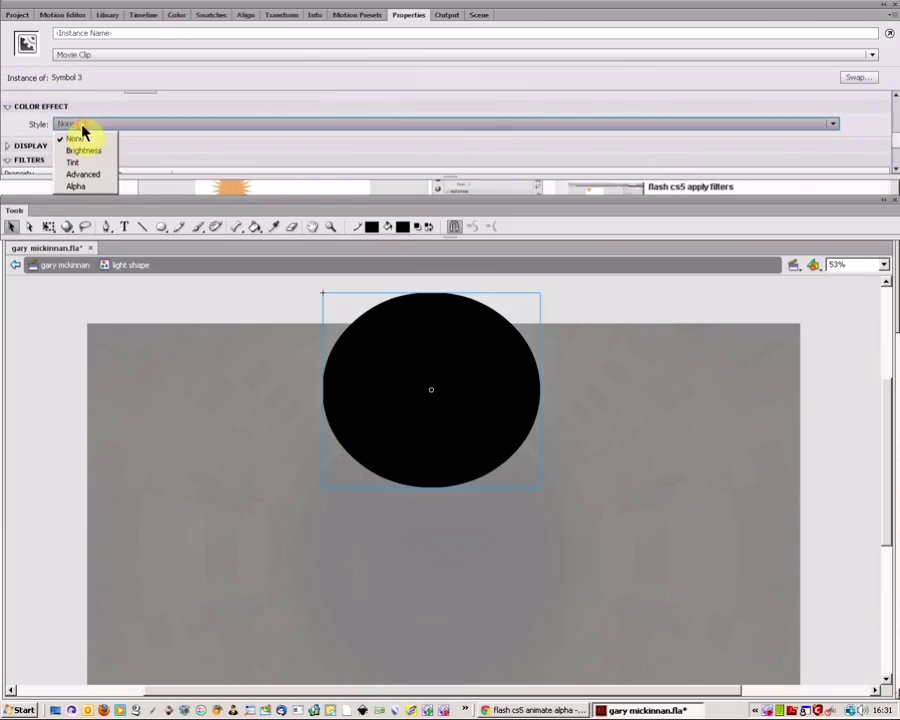
pyautogui.click(80, 189)
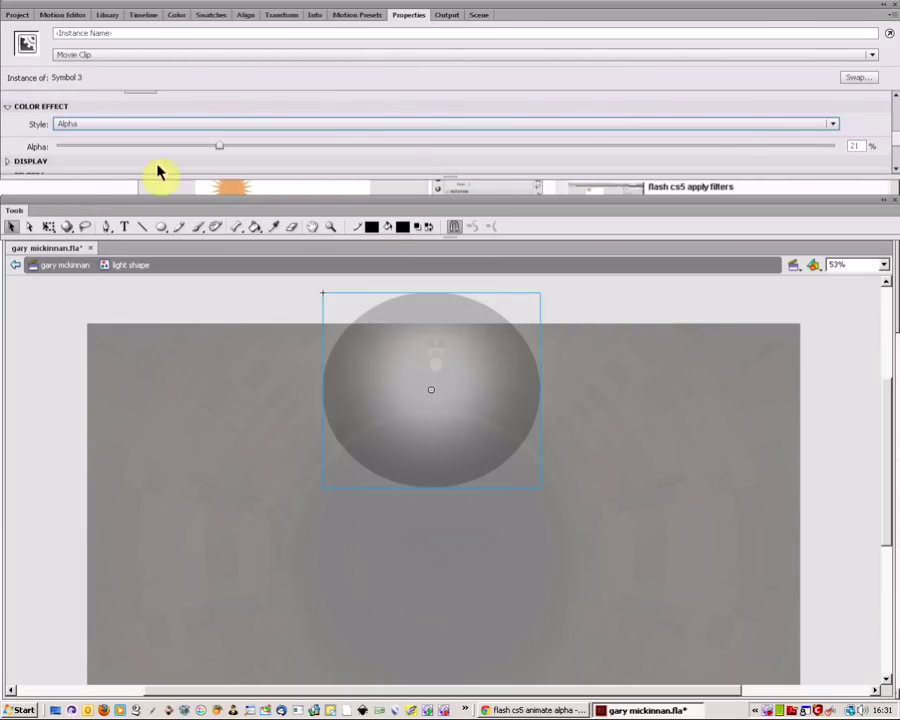
pyautogui.moveTo(221, 147); pyautogui.dragTo(102, 148)
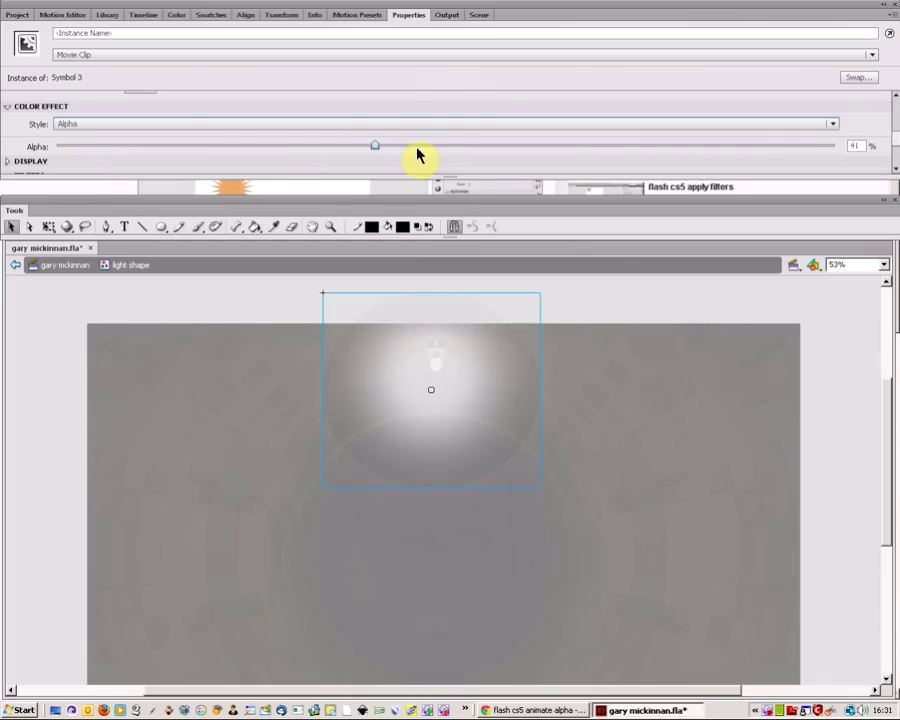
pyautogui.moveTo(425, 148); pyautogui.dragTo(605, 157)
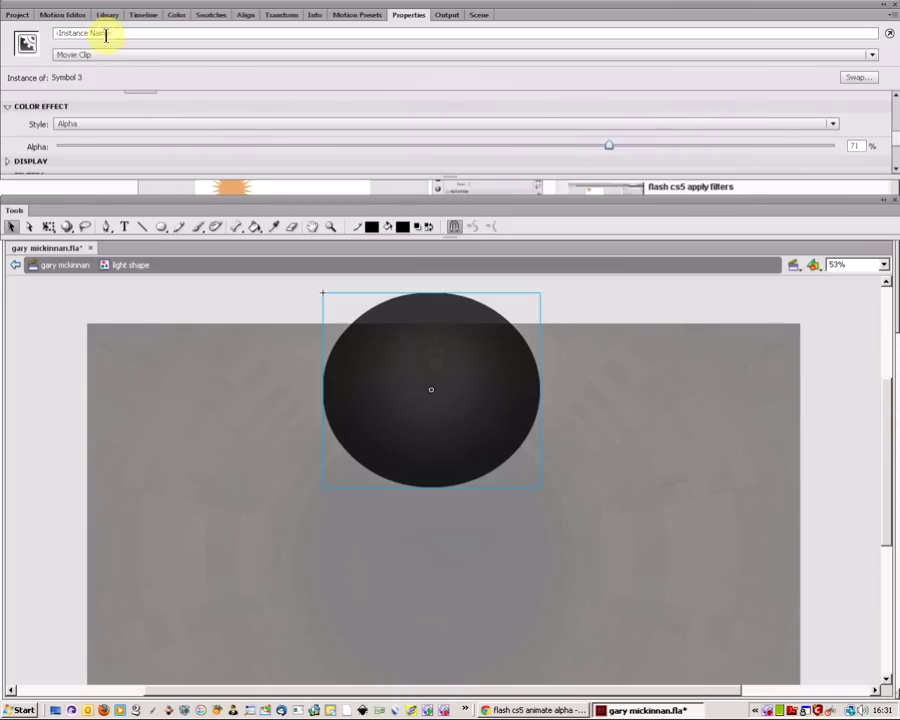
pyautogui.click(145, 17)
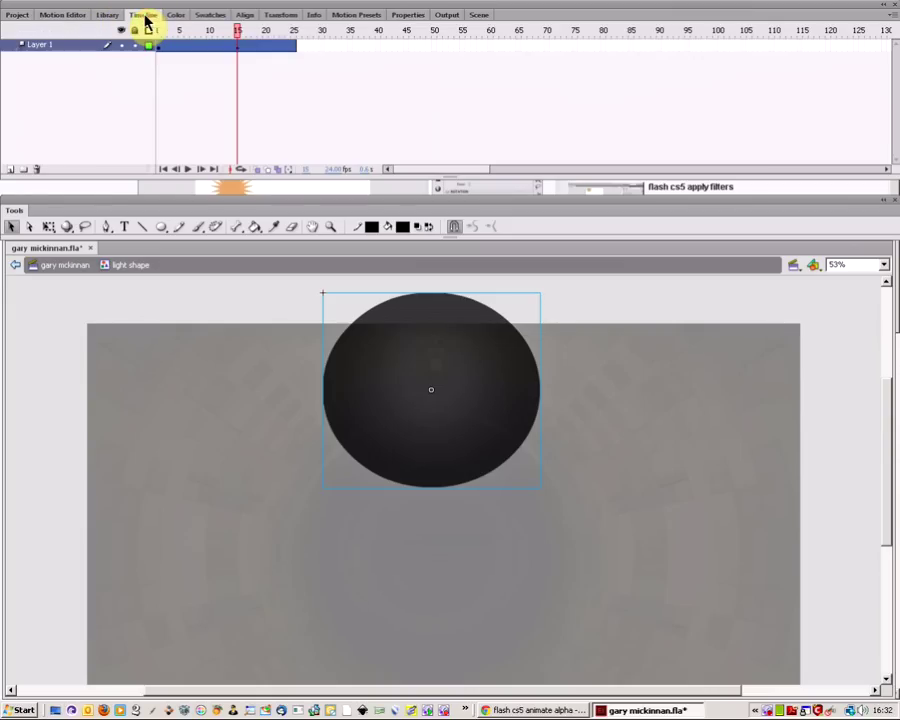
pyautogui.moveTo(237, 33); pyautogui.dragTo(160, 38)
pyautogui.click(160, 45)
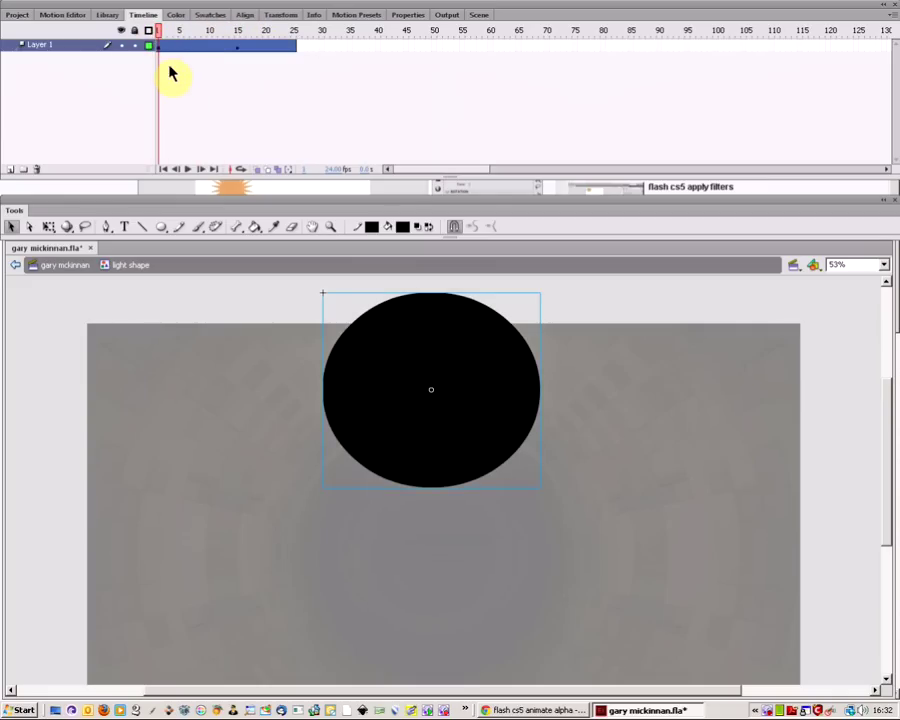
pyautogui.click(169, 66)
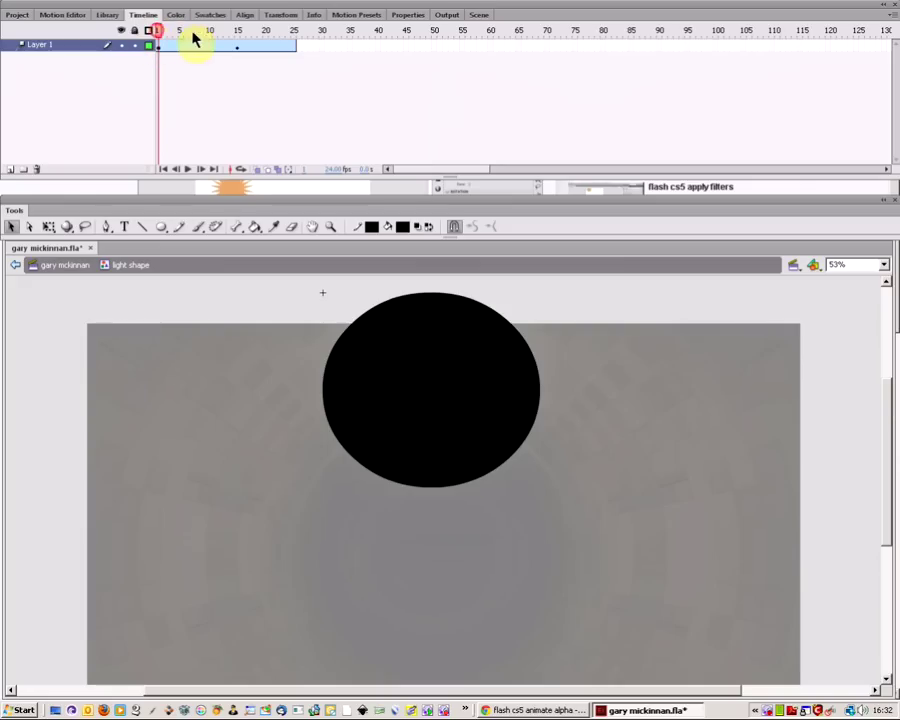
pyautogui.moveTo(207, 36); pyautogui.dragTo(150, 33)
pyautogui.click(162, 52)
pyautogui.doubleClick(424, 357)
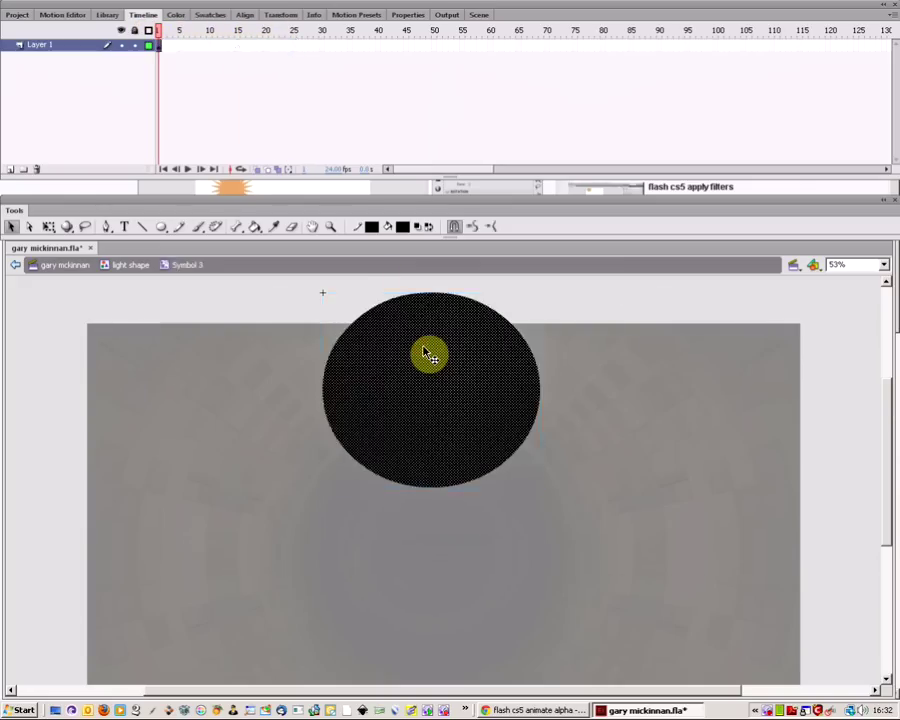
pyautogui.click(409, 15)
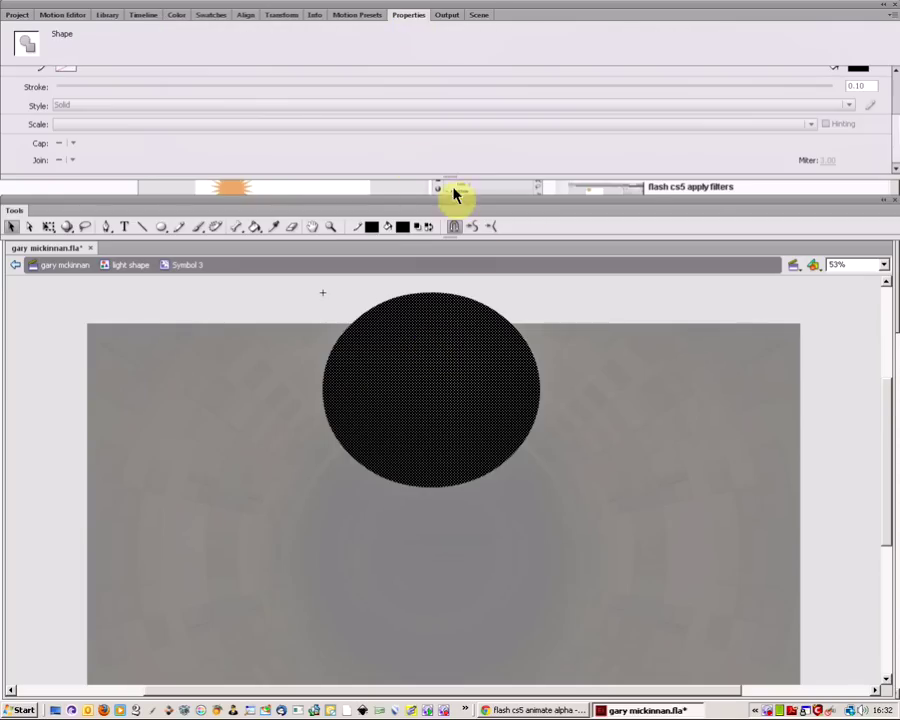
pyautogui.moveTo(895, 133)
pyautogui.mouseDown()
pyautogui.moveTo(896, 100)
pyautogui.moveTo(893, 141)
pyautogui.moveTo(894, 100)
pyautogui.mouseUp()
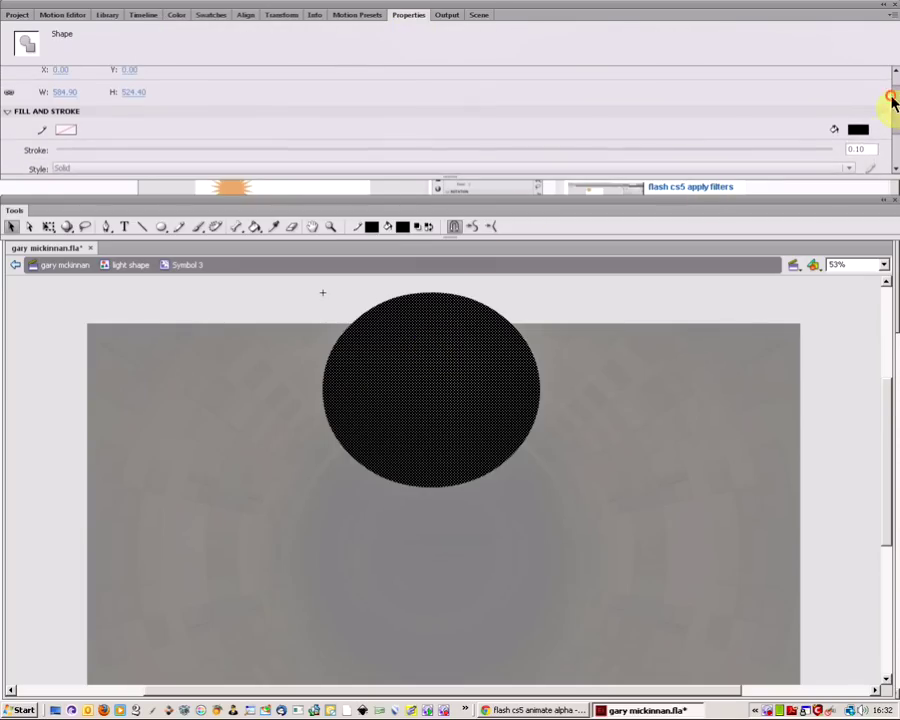
pyautogui.click(143, 16)
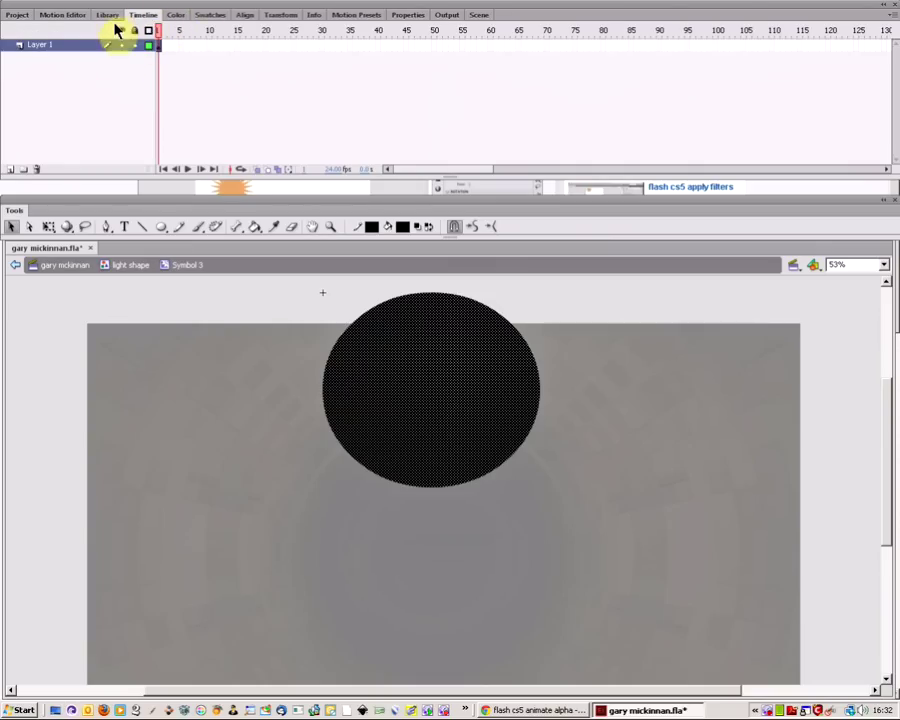
pyautogui.click(135, 268)
pyautogui.click(440, 388)
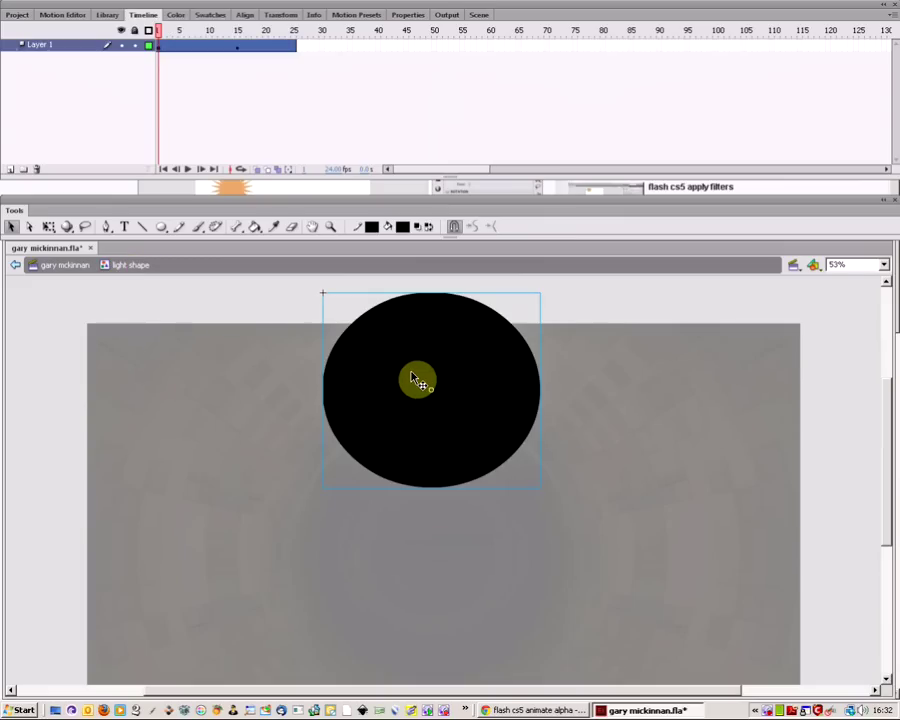
pyautogui.doubleClick(417, 378)
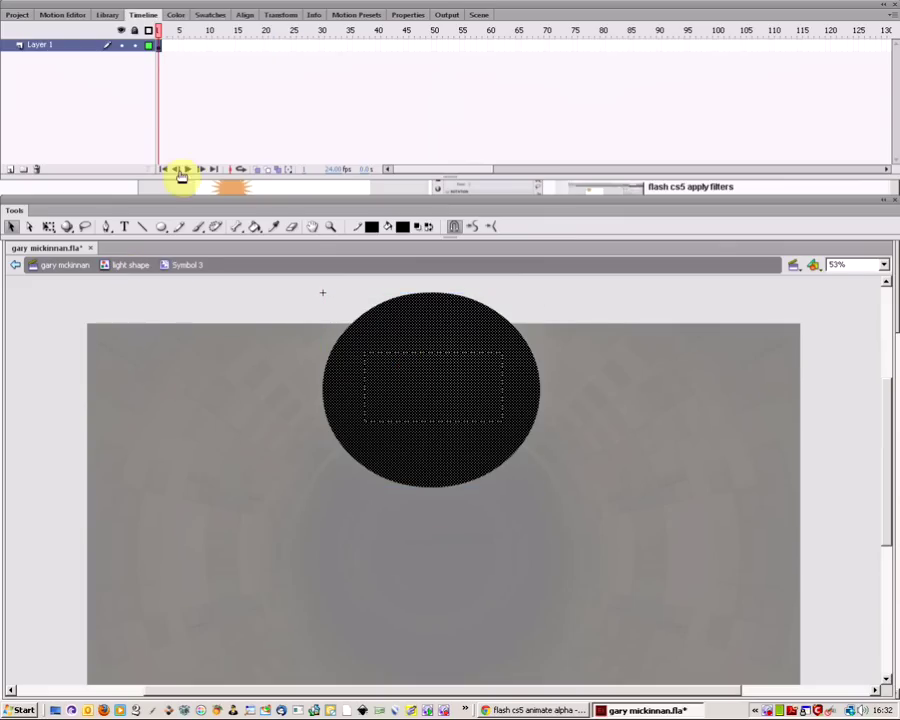
pyautogui.click(132, 266)
# Set the circle's alpha to 0% at frame 1, then scrub the timeline to check the fade.
pyautogui.click(396, 355)
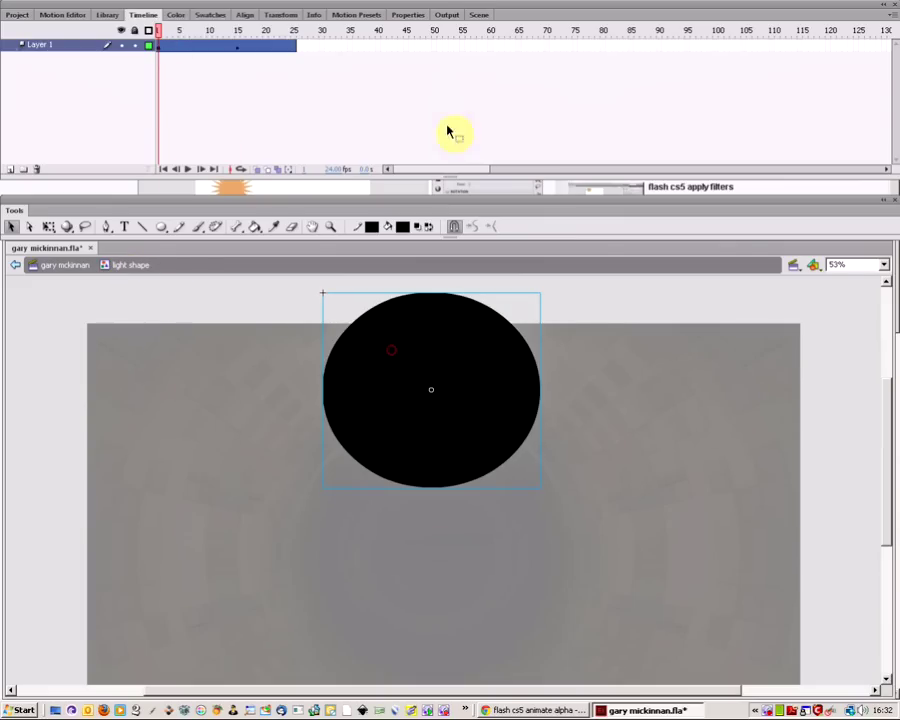
pyautogui.click(406, 15)
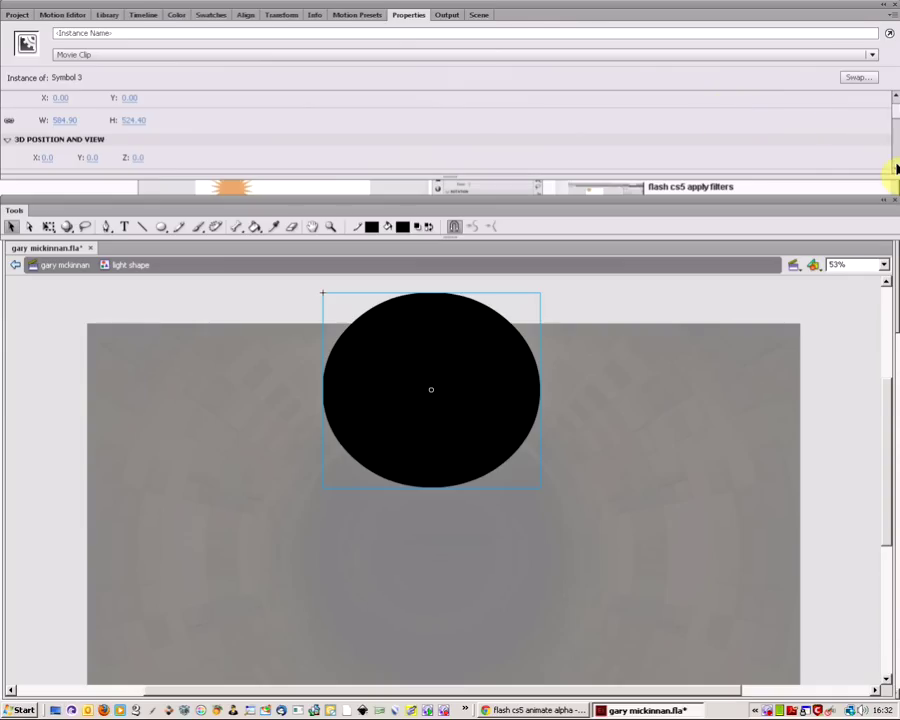
pyautogui.scroll(-5, 895, 174)
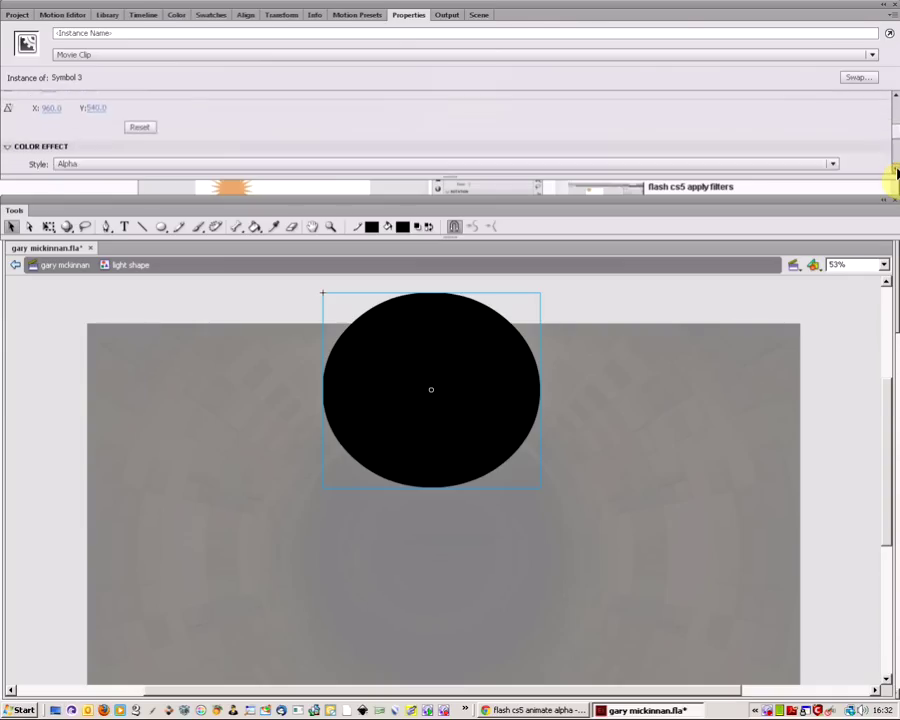
pyautogui.scroll(-2, 895, 174)
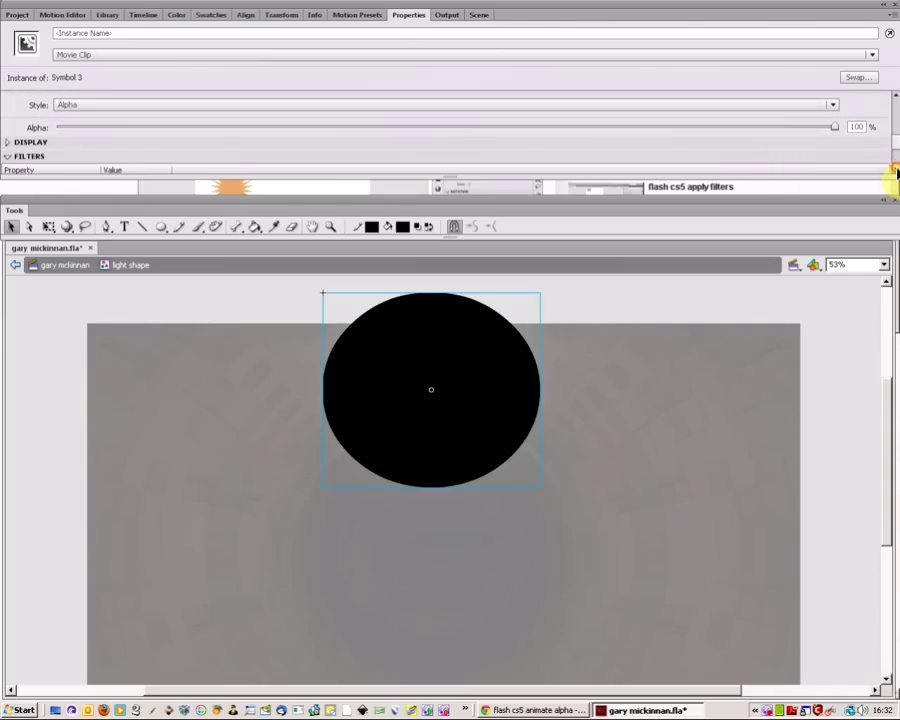
pyautogui.click(297, 127)
pyautogui.click(100, 127)
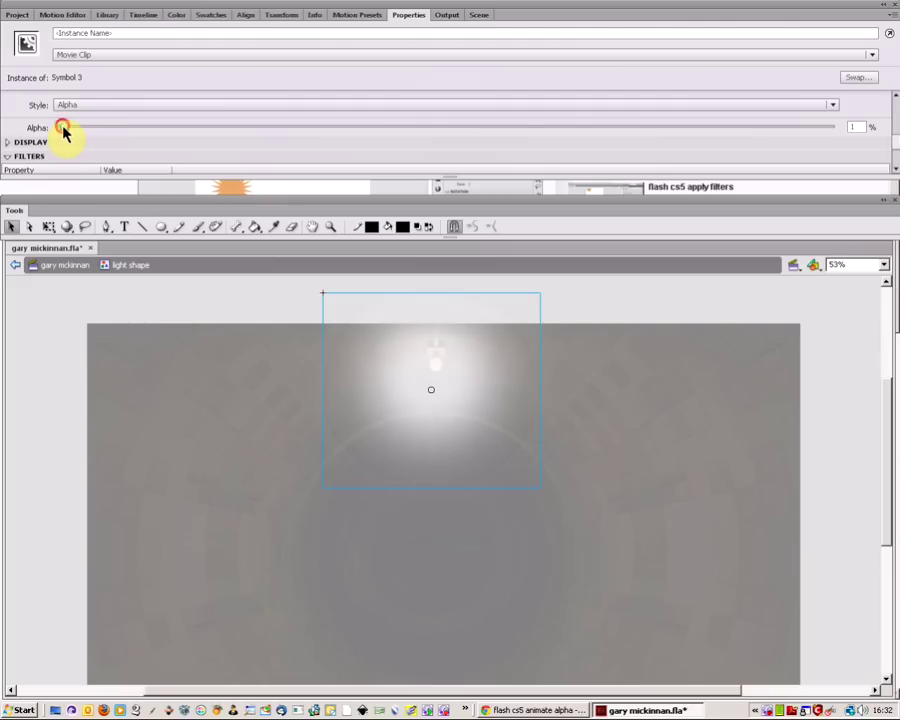
pyautogui.moveTo(59, 127); pyautogui.dragTo(56, 127)
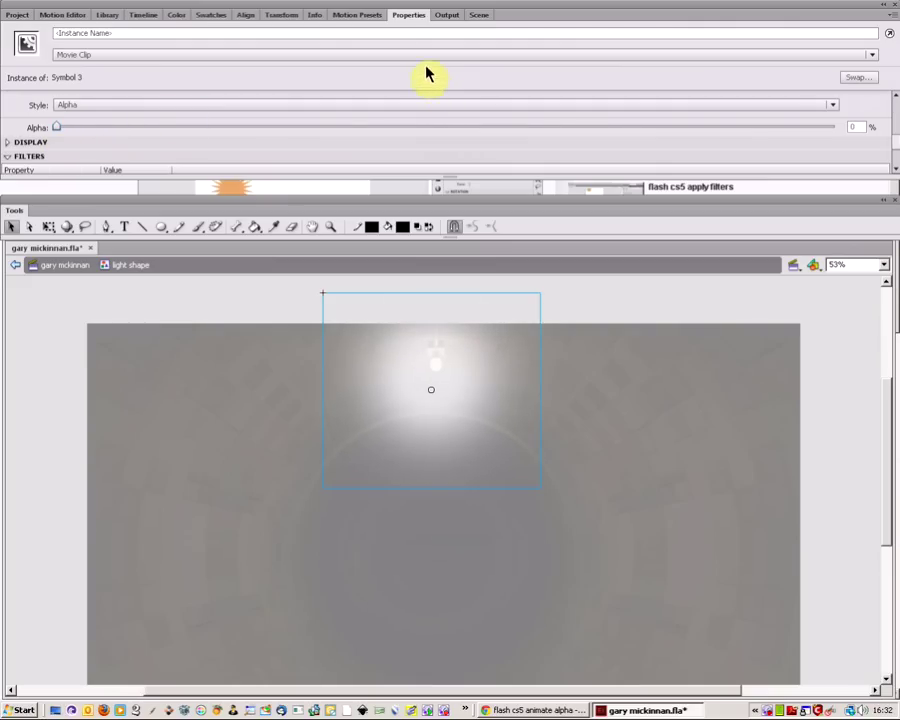
pyautogui.click(150, 16)
pyautogui.moveTo(160, 33)
pyautogui.mouseDown()
pyautogui.moveTo(272, 38)
pyautogui.moveTo(147, 30)
pyautogui.moveTo(296, 37)
pyautogui.moveTo(158, 34)
pyautogui.mouseUp()
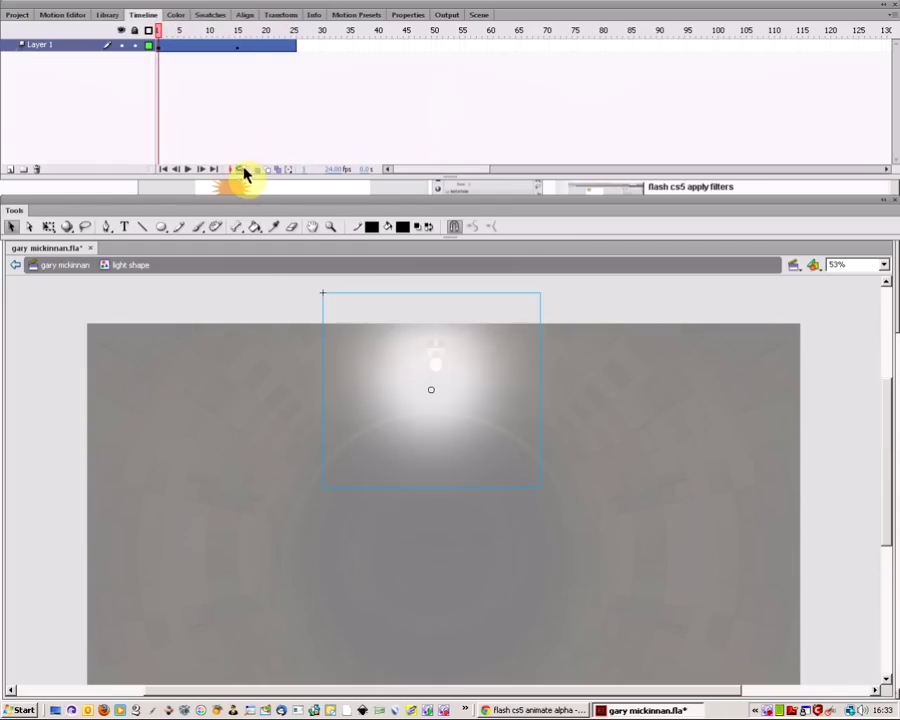
# In the main scene, play the animation from frame 1 and stop it.
pyautogui.click(62, 268)
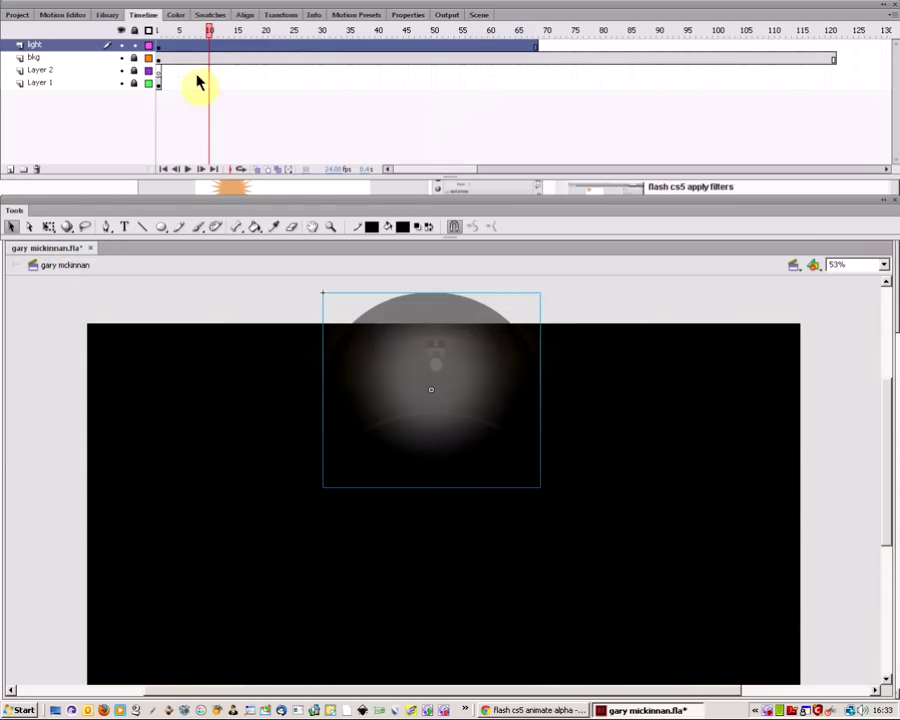
pyautogui.click(166, 170)
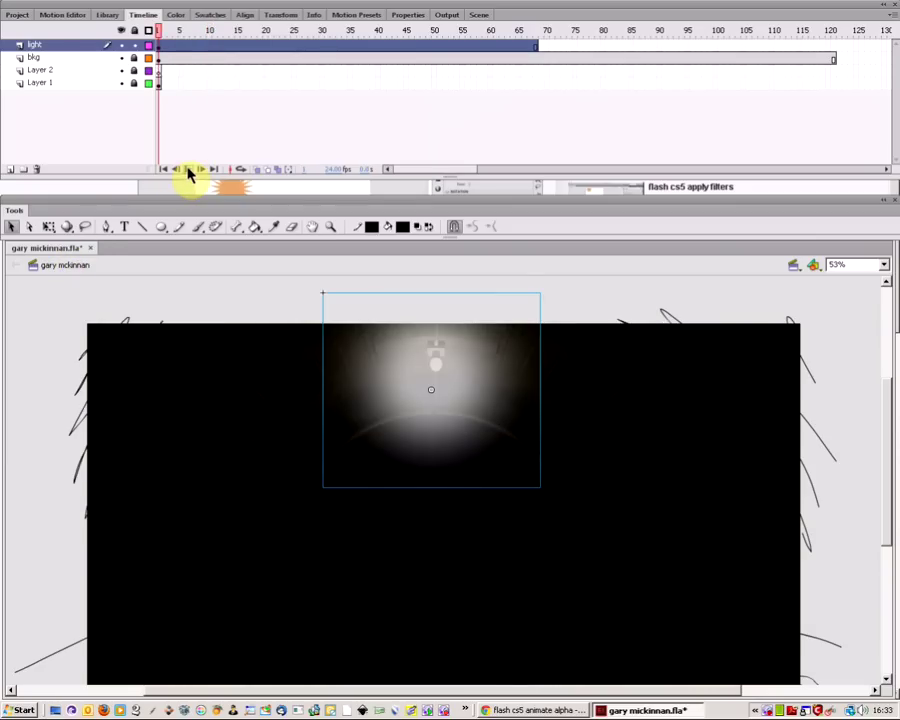
pyautogui.click(189, 172)
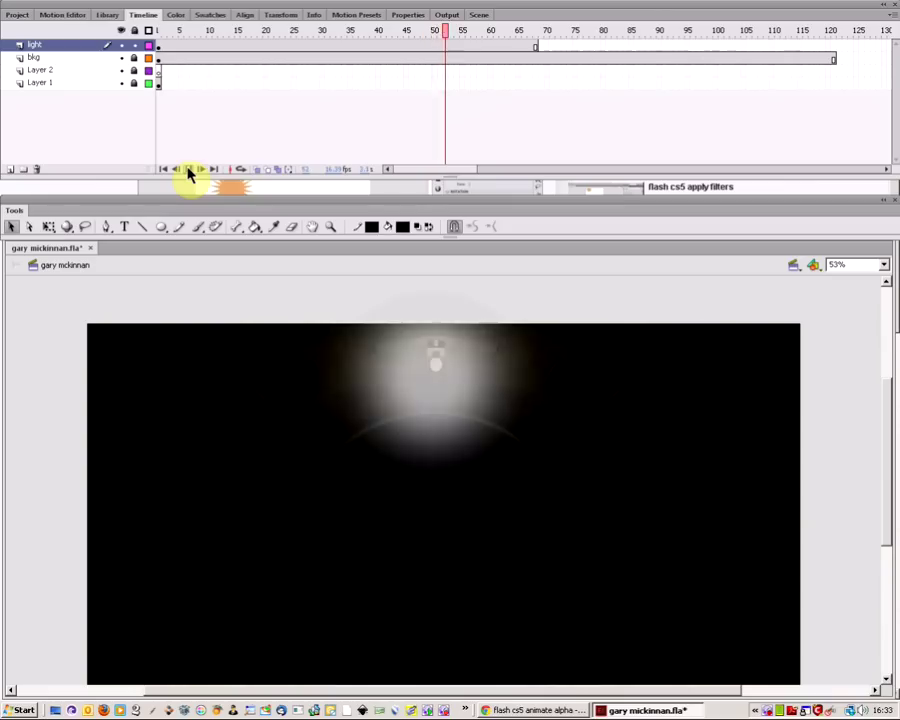
pyautogui.click(189, 172)
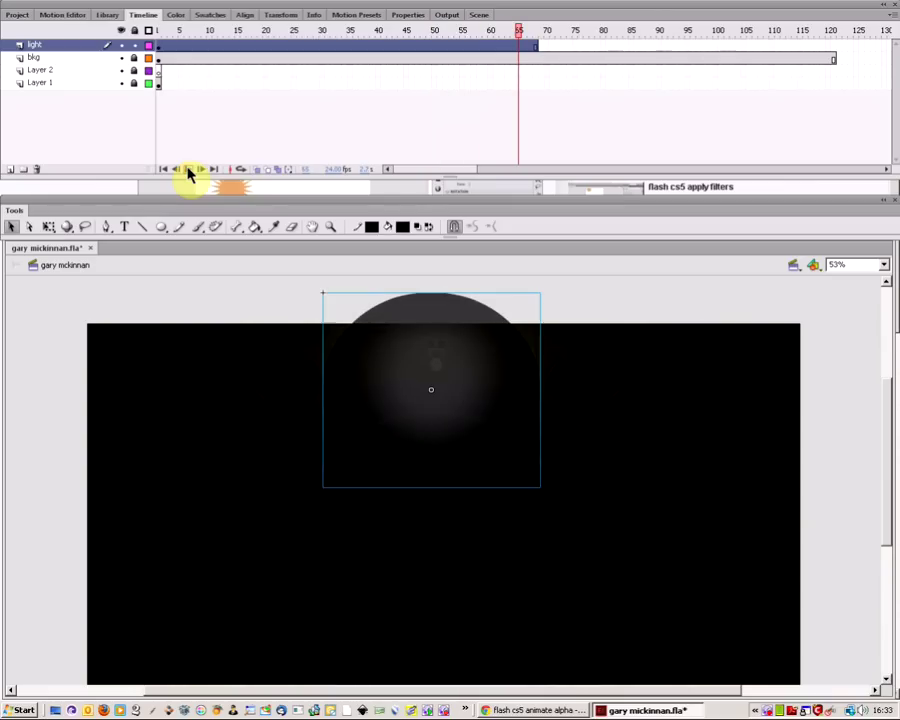
pyautogui.rightClick(768, 710)
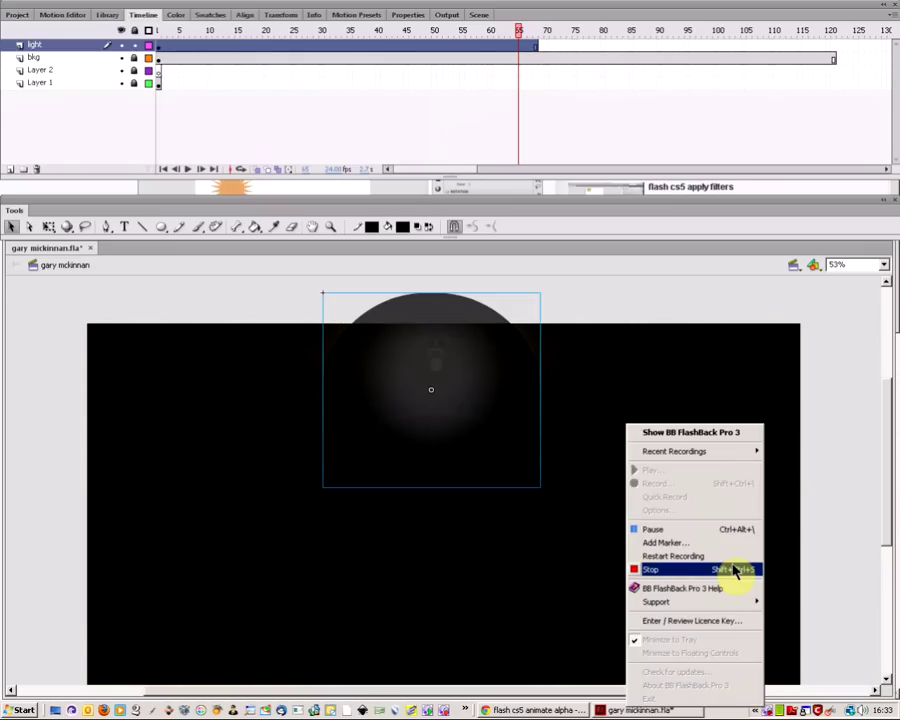